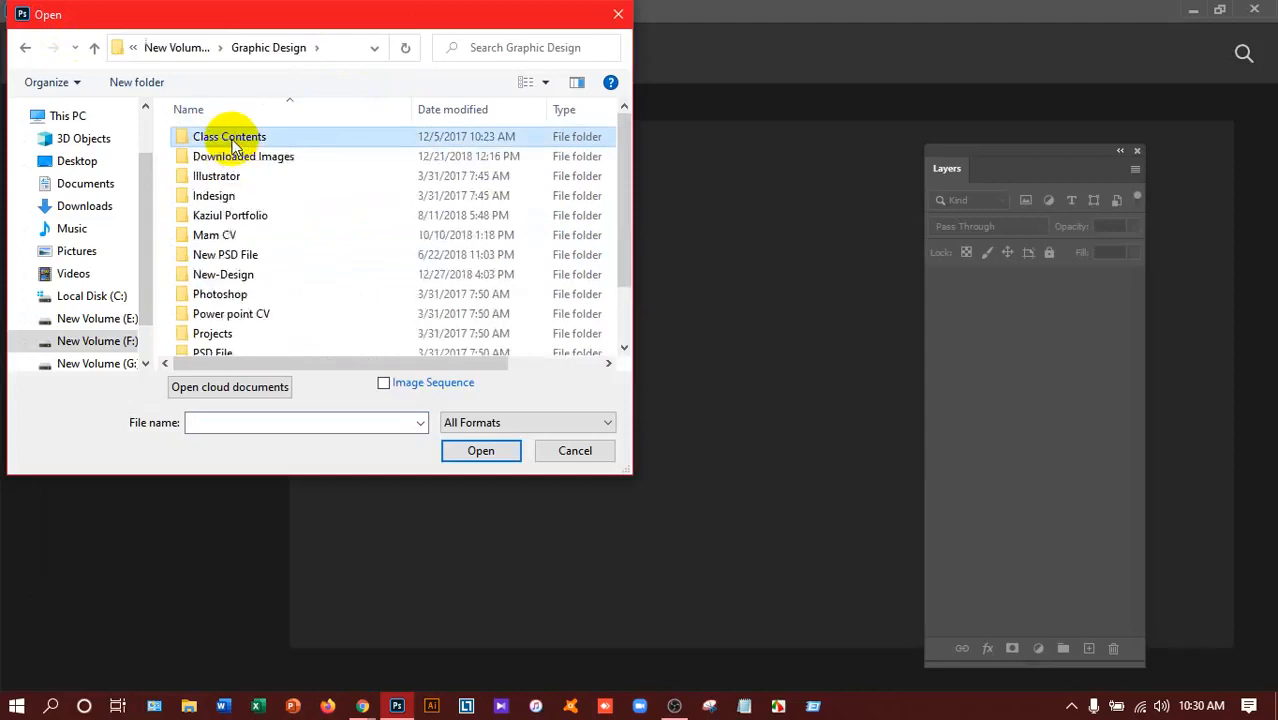
- Open the image DSC01405 from the Water Drop folder inside Class Contents > Photoshop
double_click(230, 143)
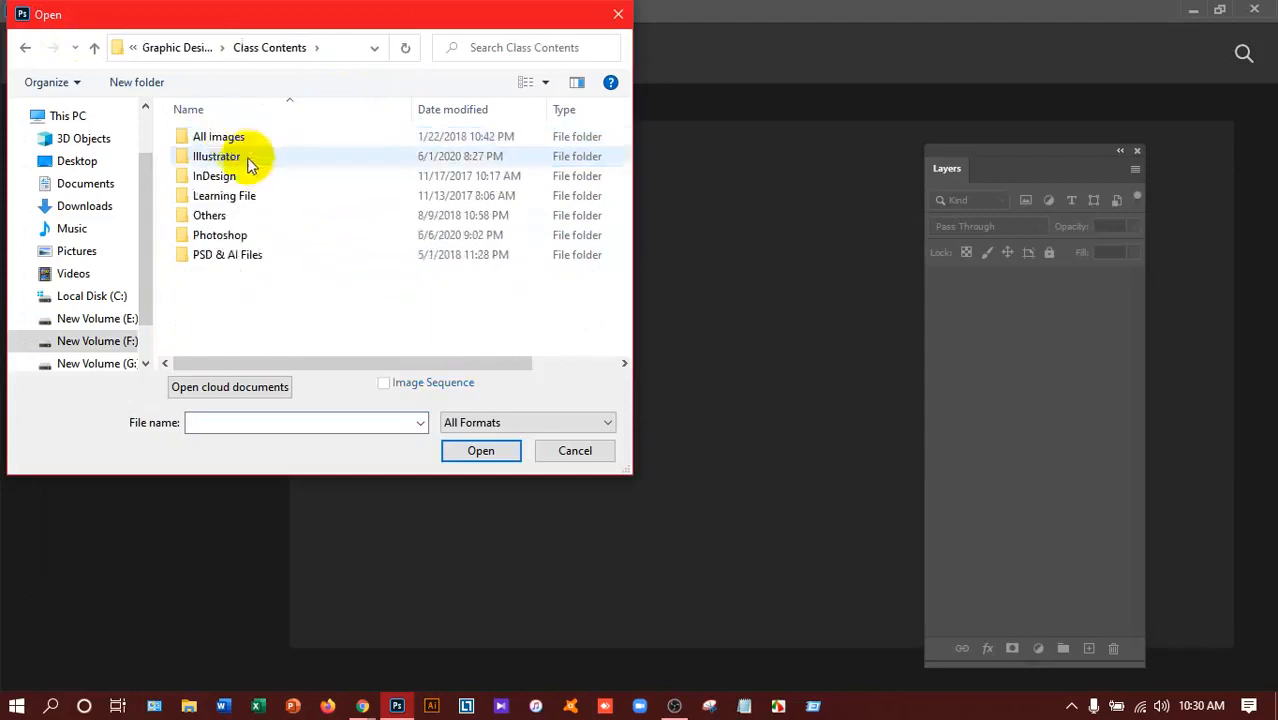
double_click(238, 235)
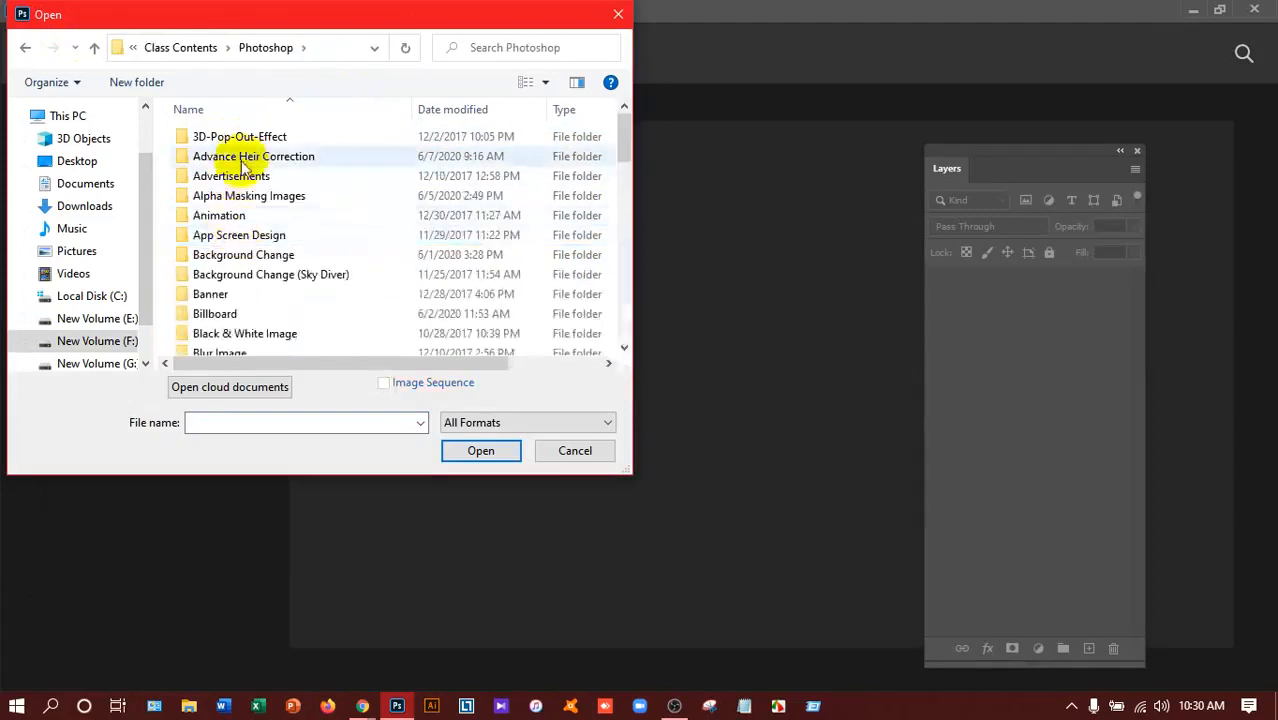
scroll(285, 226, "down", 10)
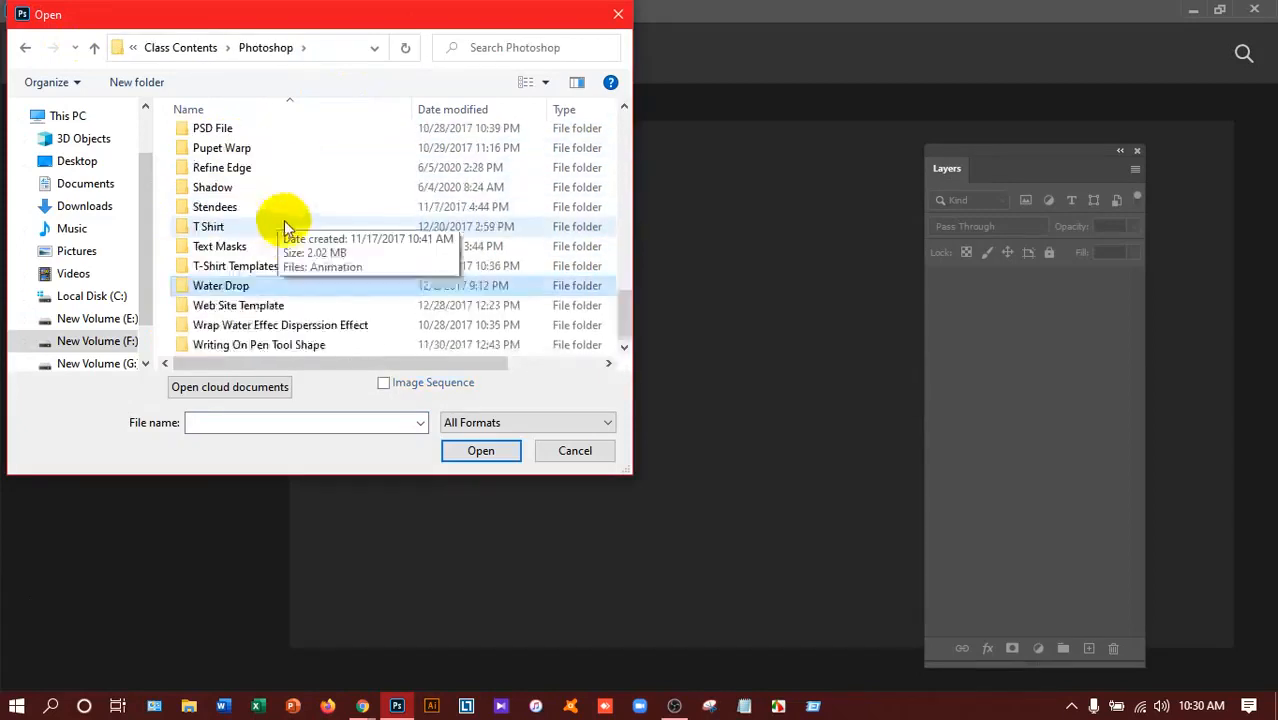
double_click(239, 284)
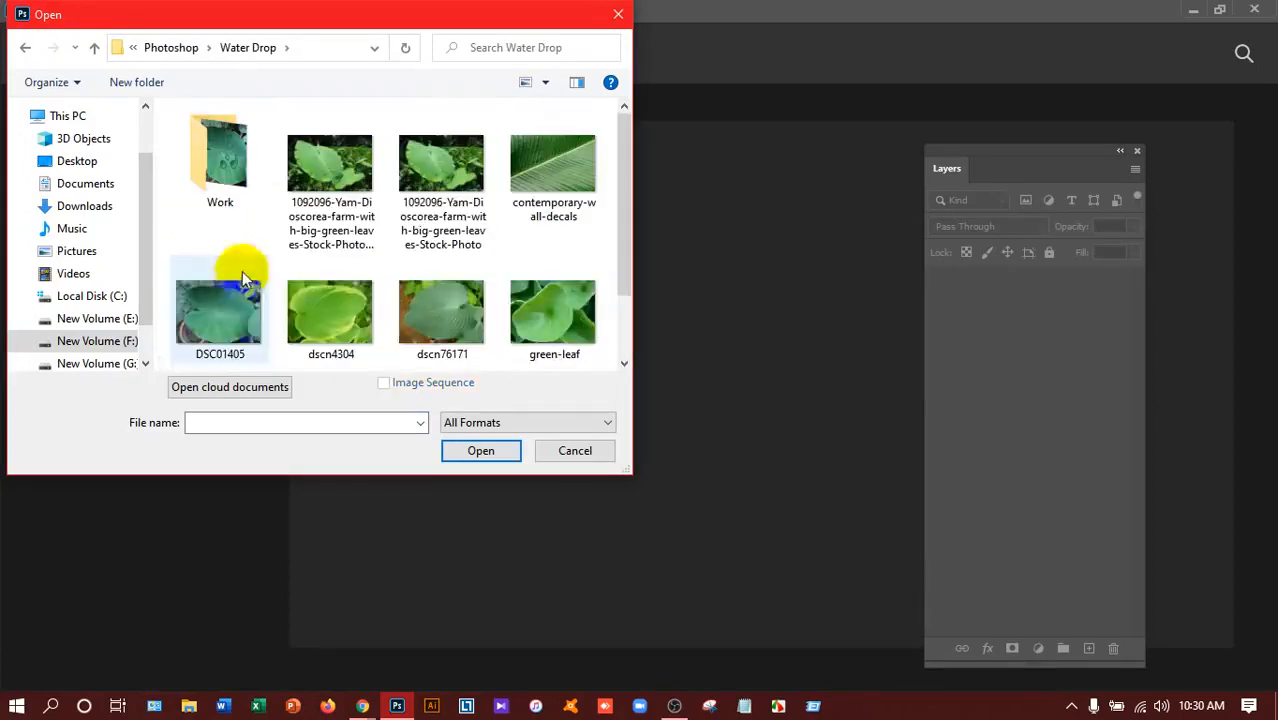
left_click(241, 278)
left_click(472, 455)
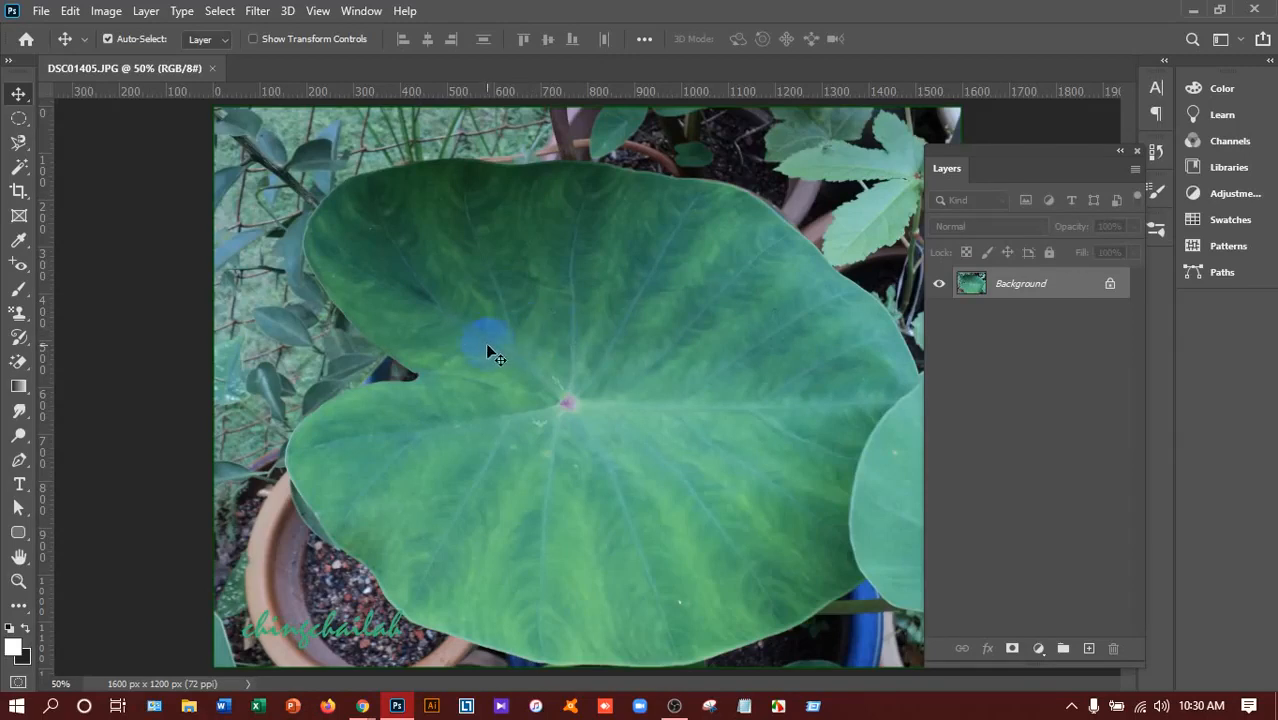
- Convert the locked Background into the regular layer Layer 0 and add a new empty layer above it
double_click(1075, 282)
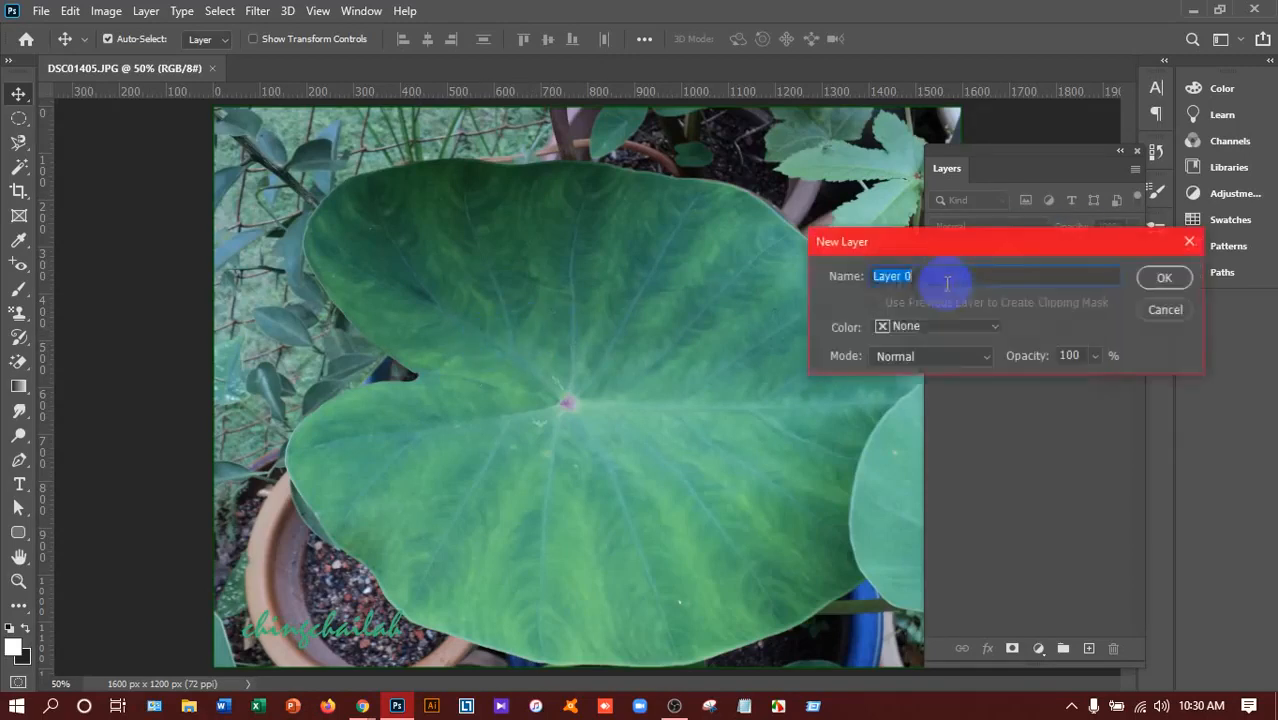
left_click(1163, 277)
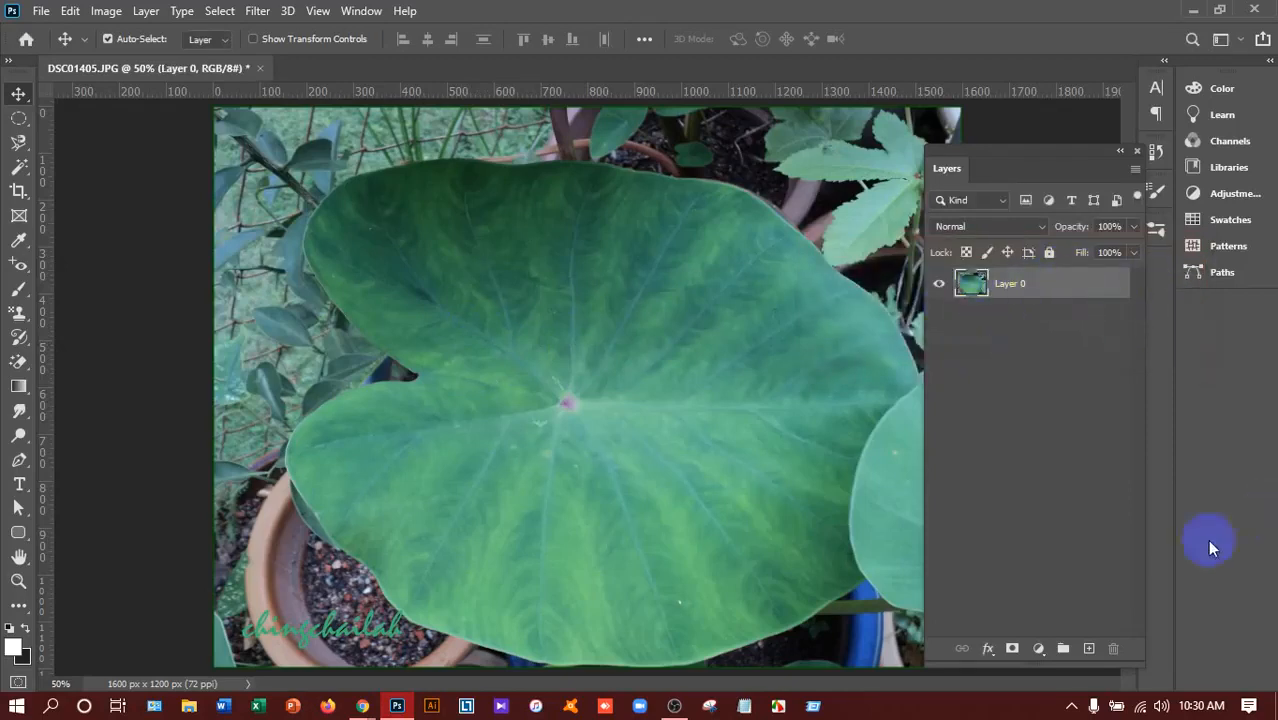
left_click(1088, 648)
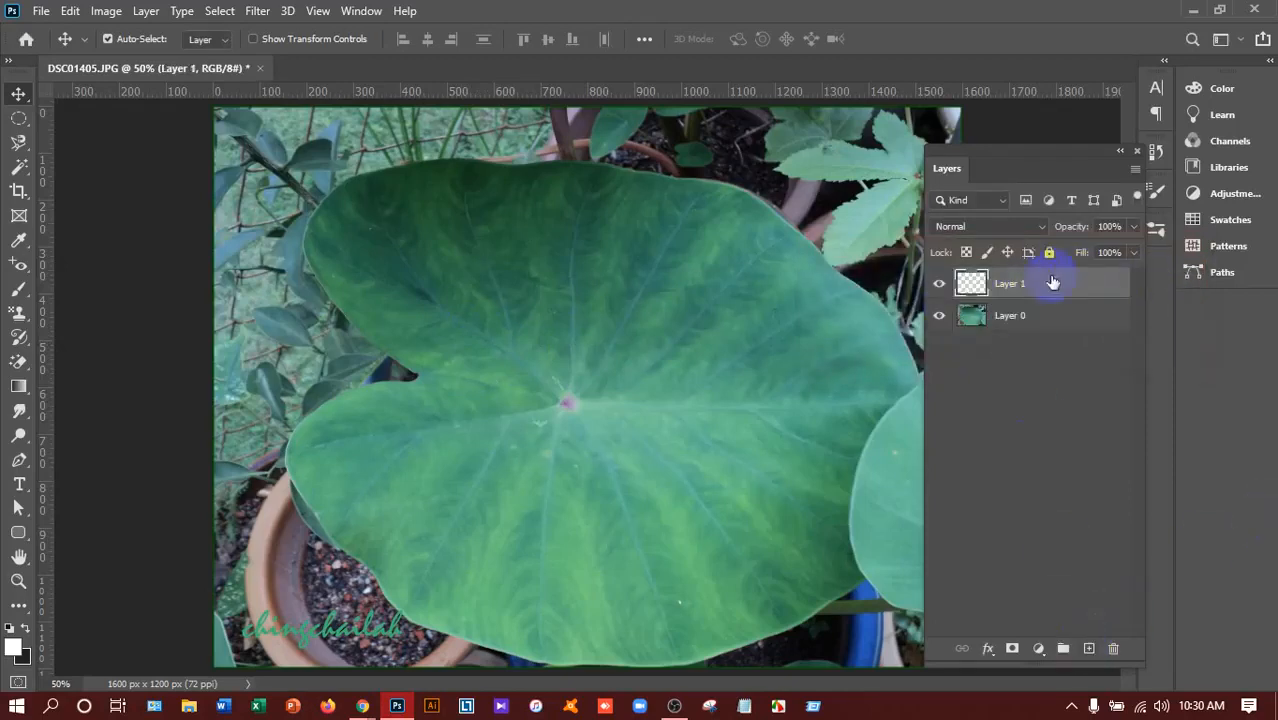
- Name the new empty layer "Drop"
double_click(1017, 284)
type("Dr")
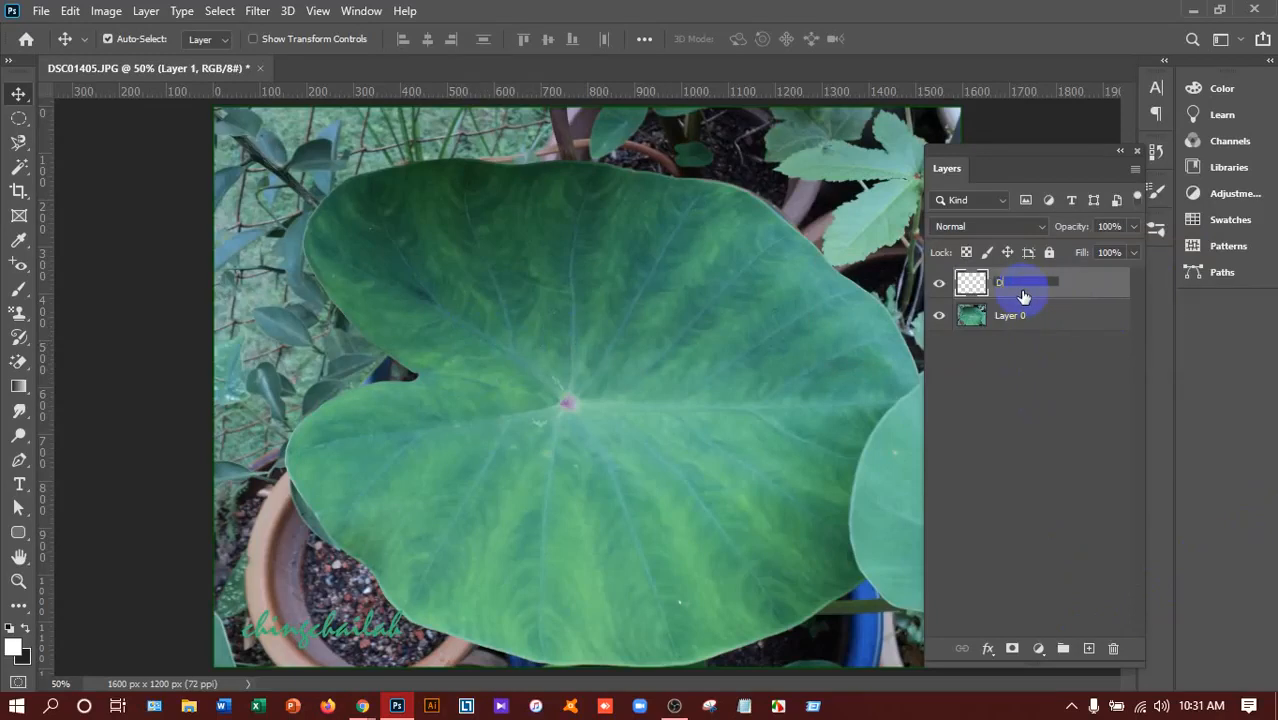
type("op")
left_click(1061, 431)
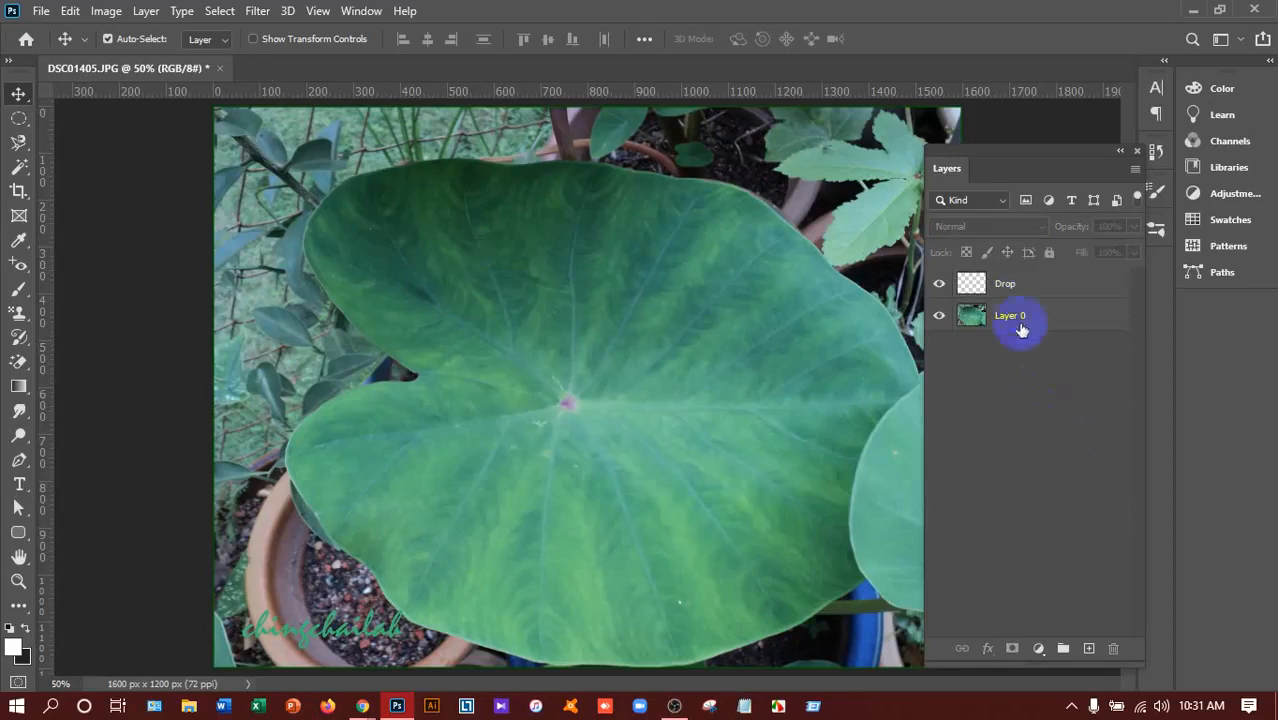
- Rename the empty layer above Layer 0 as "Water Drop"
left_click(1012, 284)
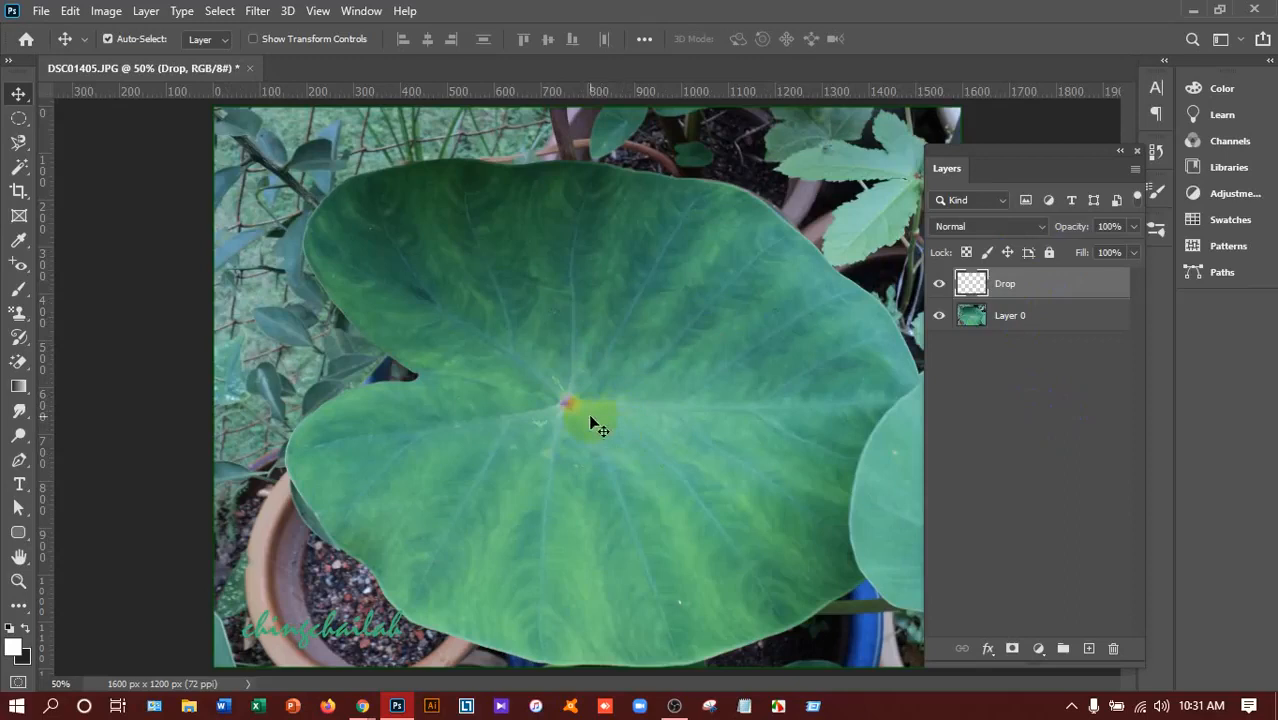
double_click(1006, 283)
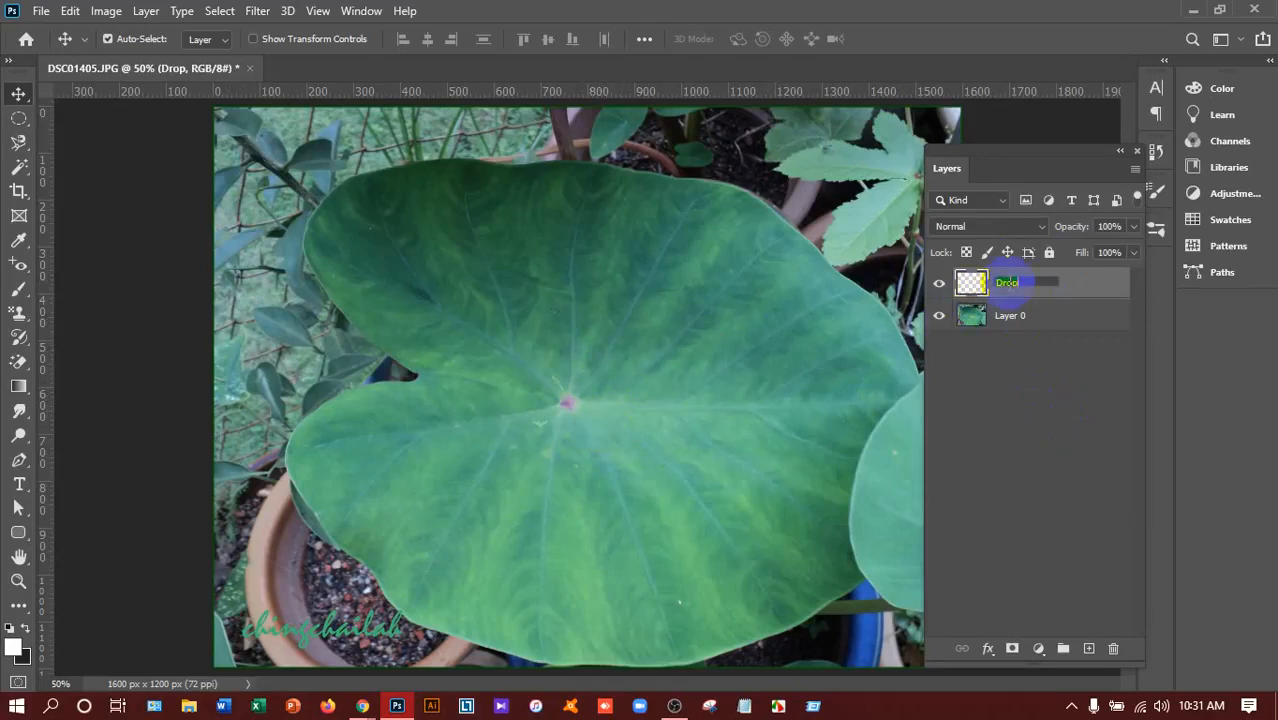
type("Water Drop")
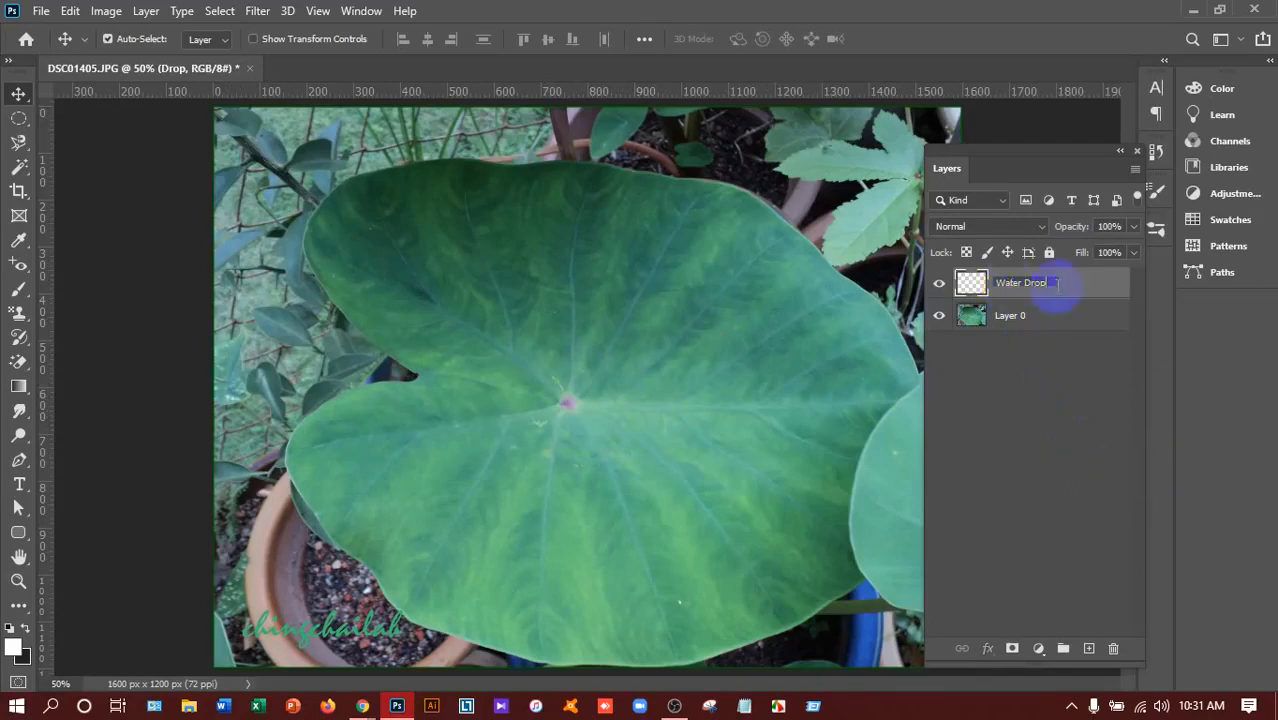
left_click(1049, 385)
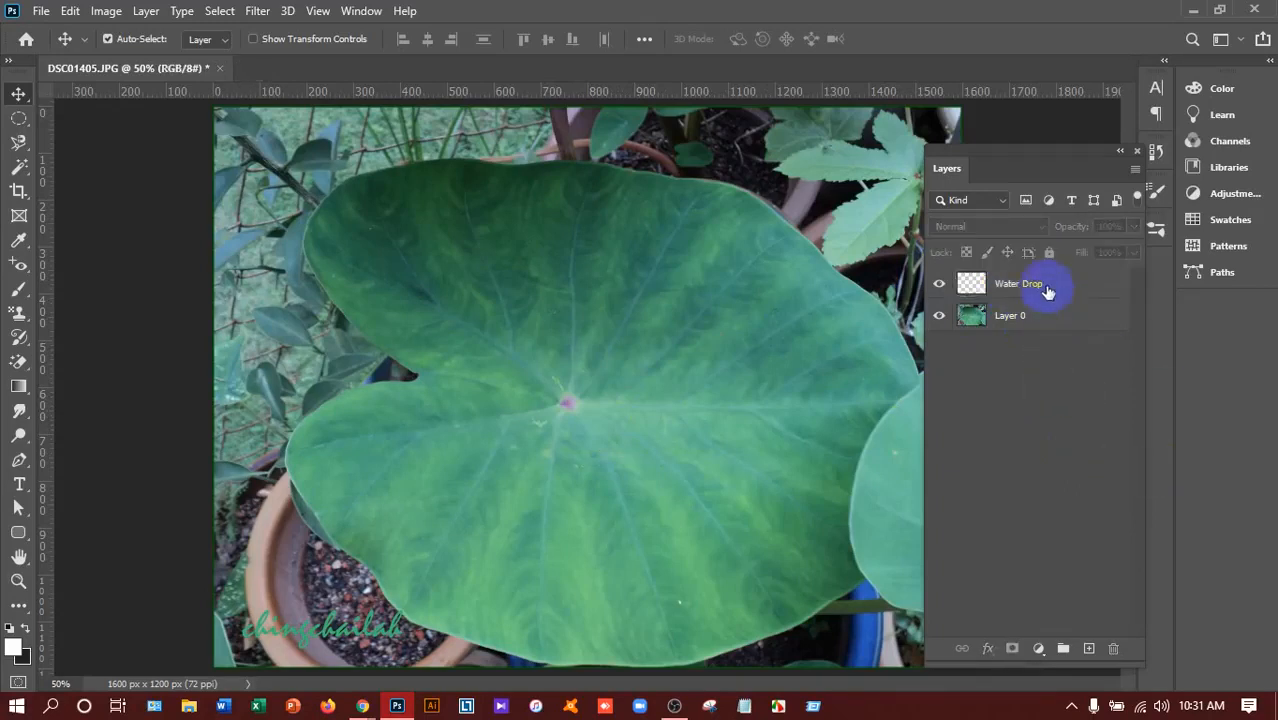
- On the Water Drop layer, make a circular selection about 70 px across just below the leaf's central vein point
left_click(1047, 286)
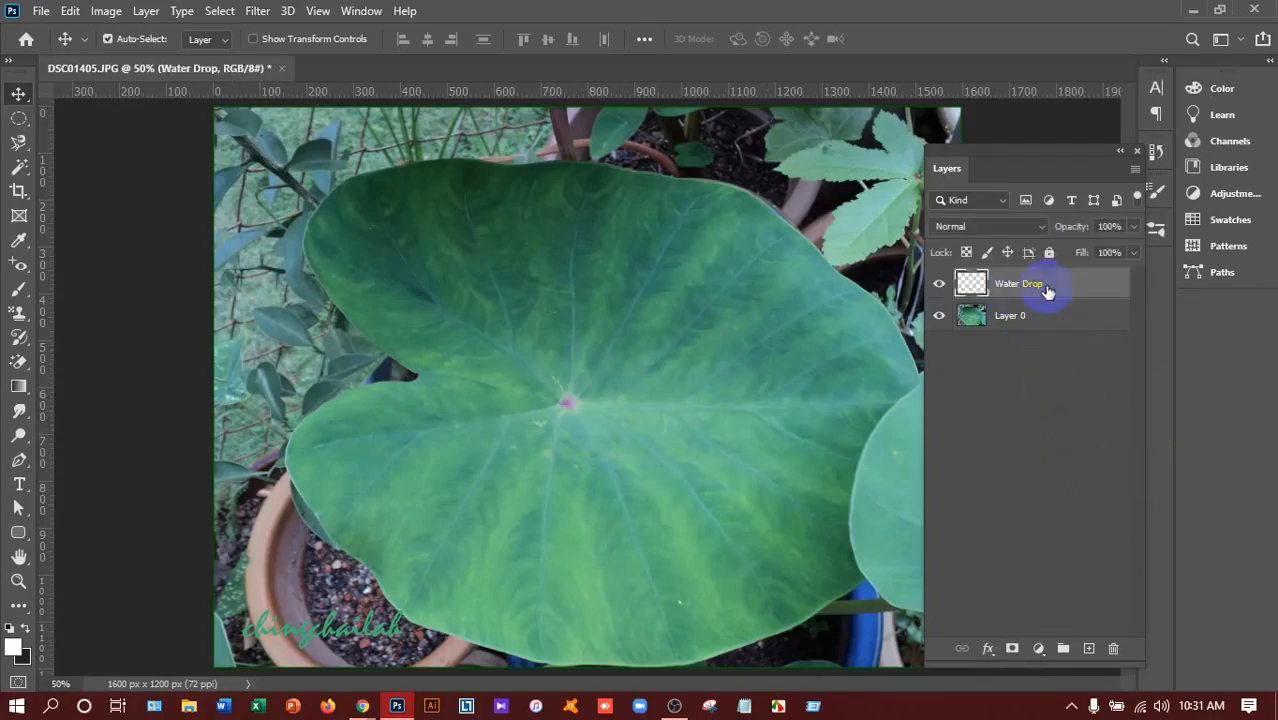
left_click(19, 118)
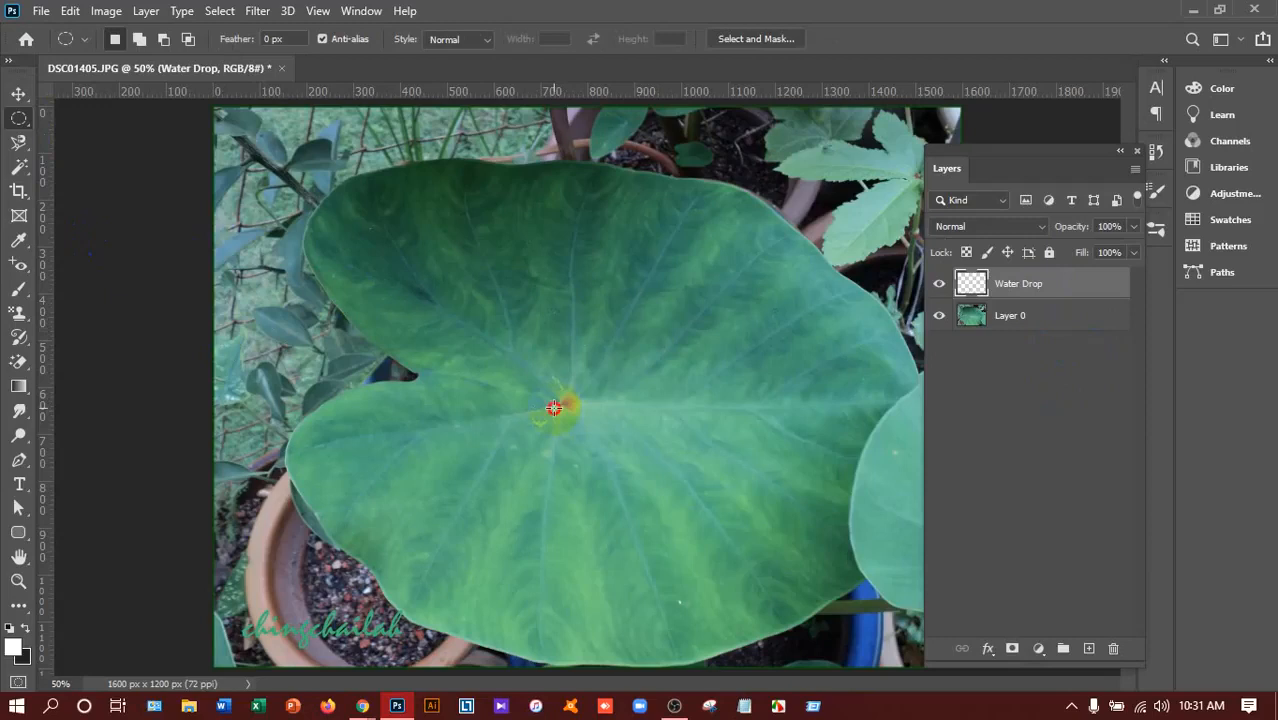
left_click_drag(556, 405, 587, 462)
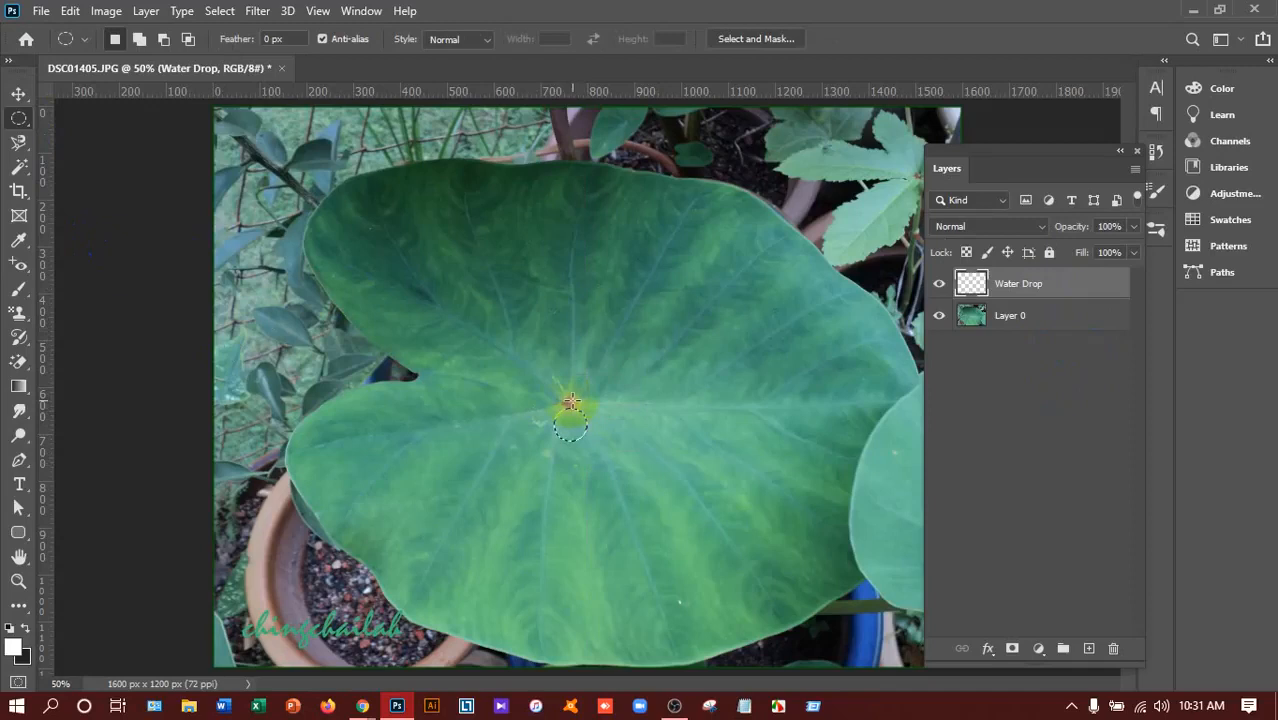
- Fill the circular selection with a diagonal linear Black, White gradient from its upper-left to lower-right edge, then deselect it
left_click(18, 390)
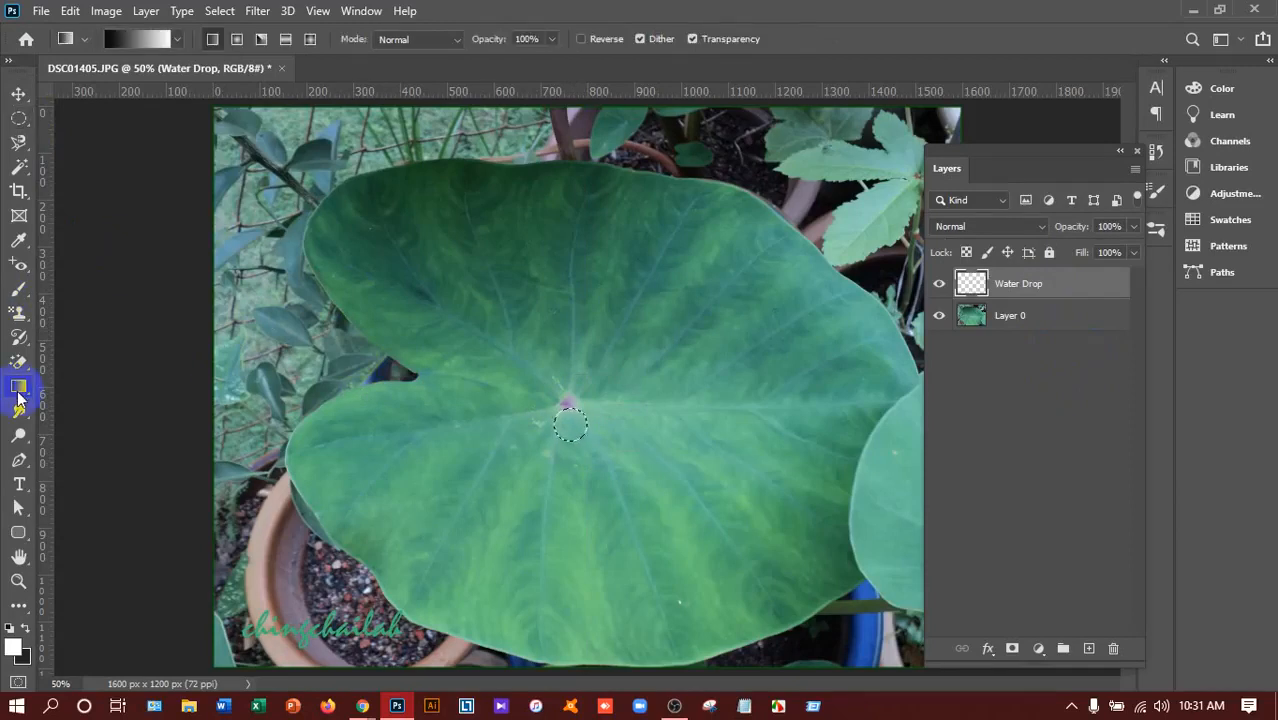
left_click(177, 40)
left_click(124, 104)
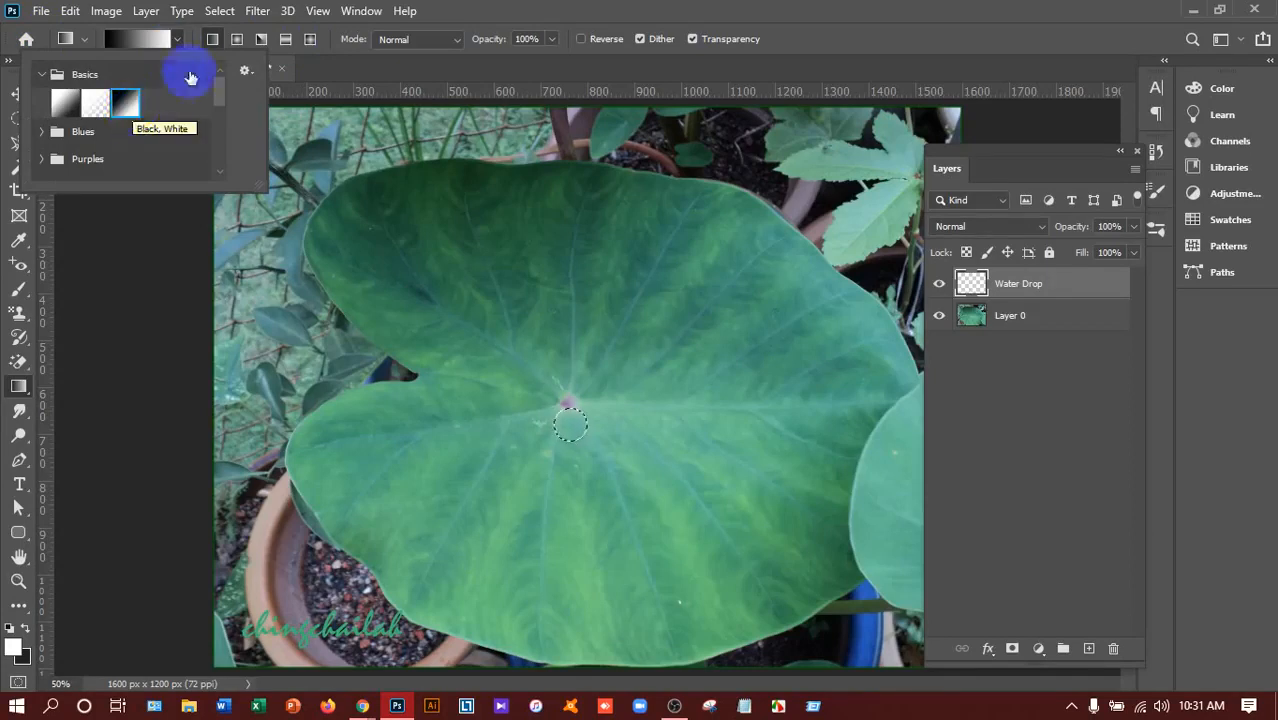
left_click(210, 39)
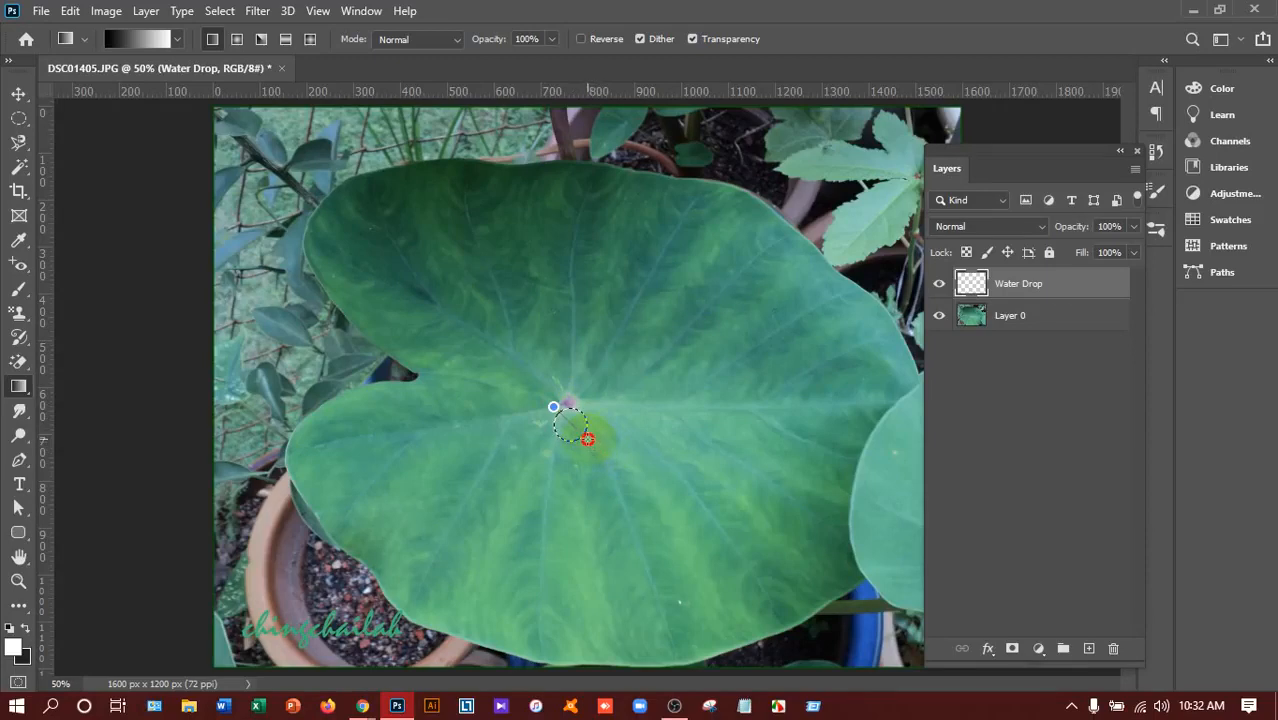
left_click_drag(562, 416, 589, 437)
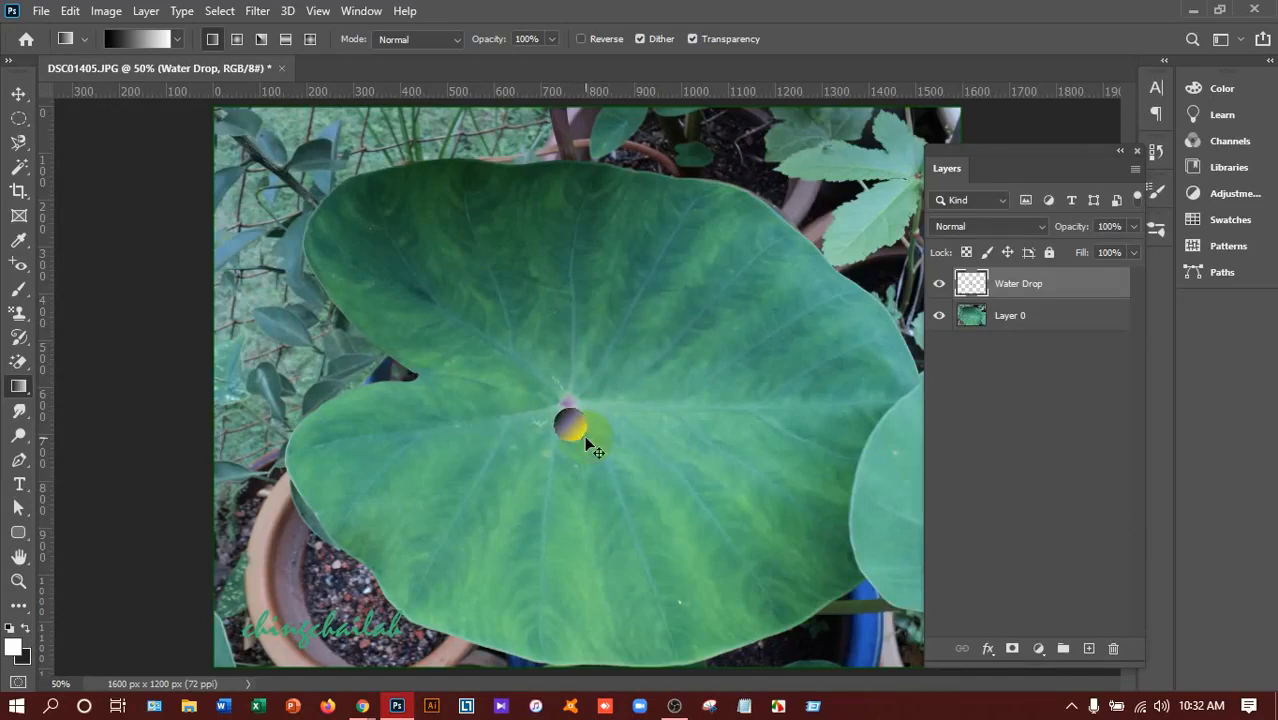
key("ctrl+d")
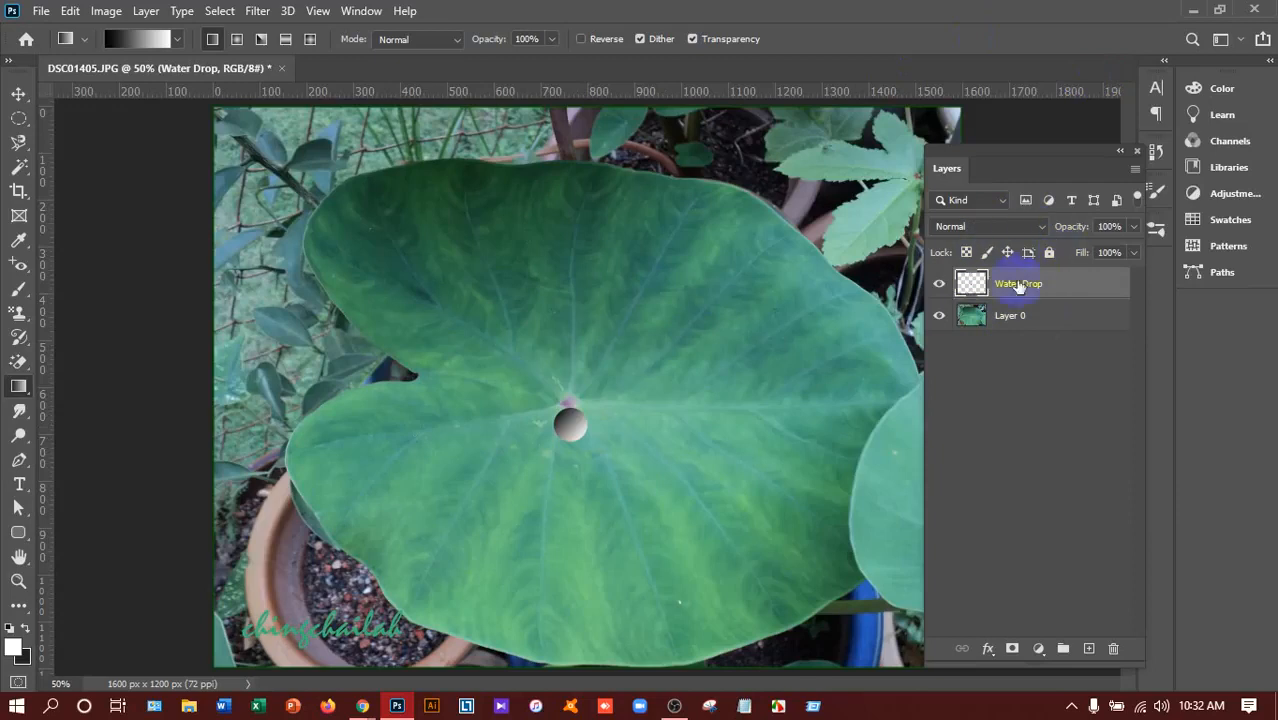
- Set the Water Drop layer's blend mode to Overlay and keep that layer selected
left_click(1043, 228)
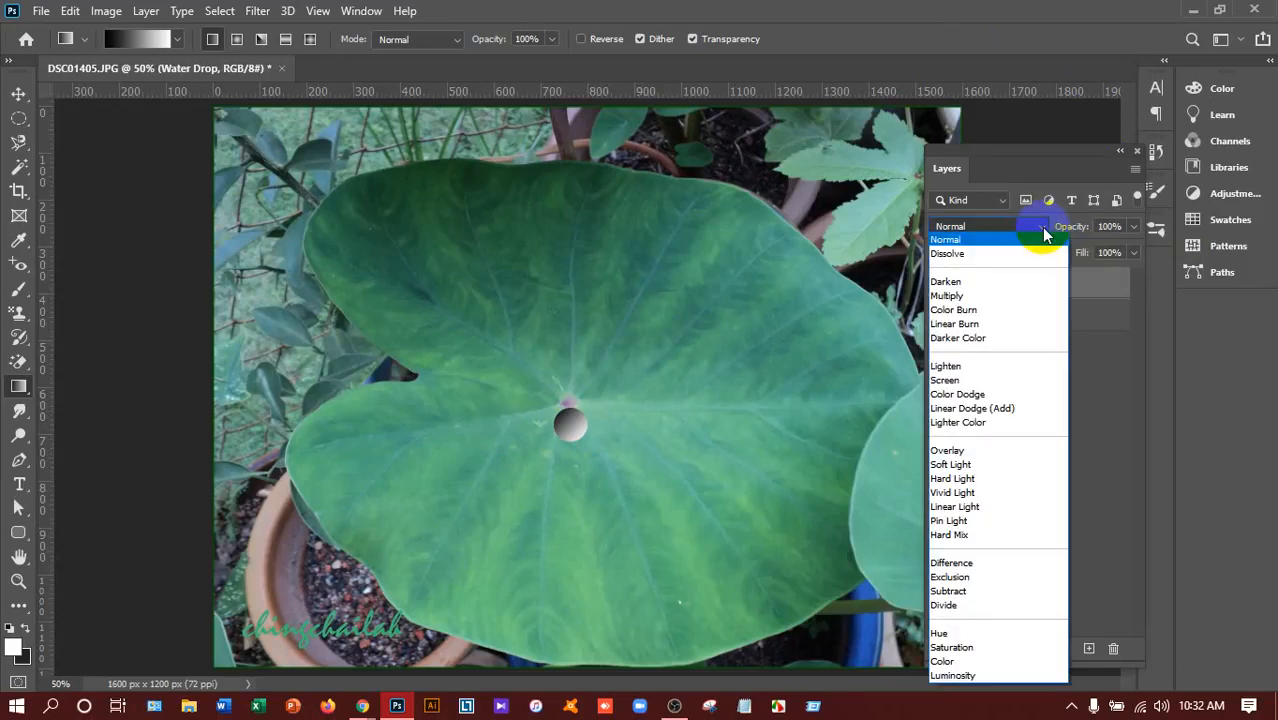
left_click(980, 450)
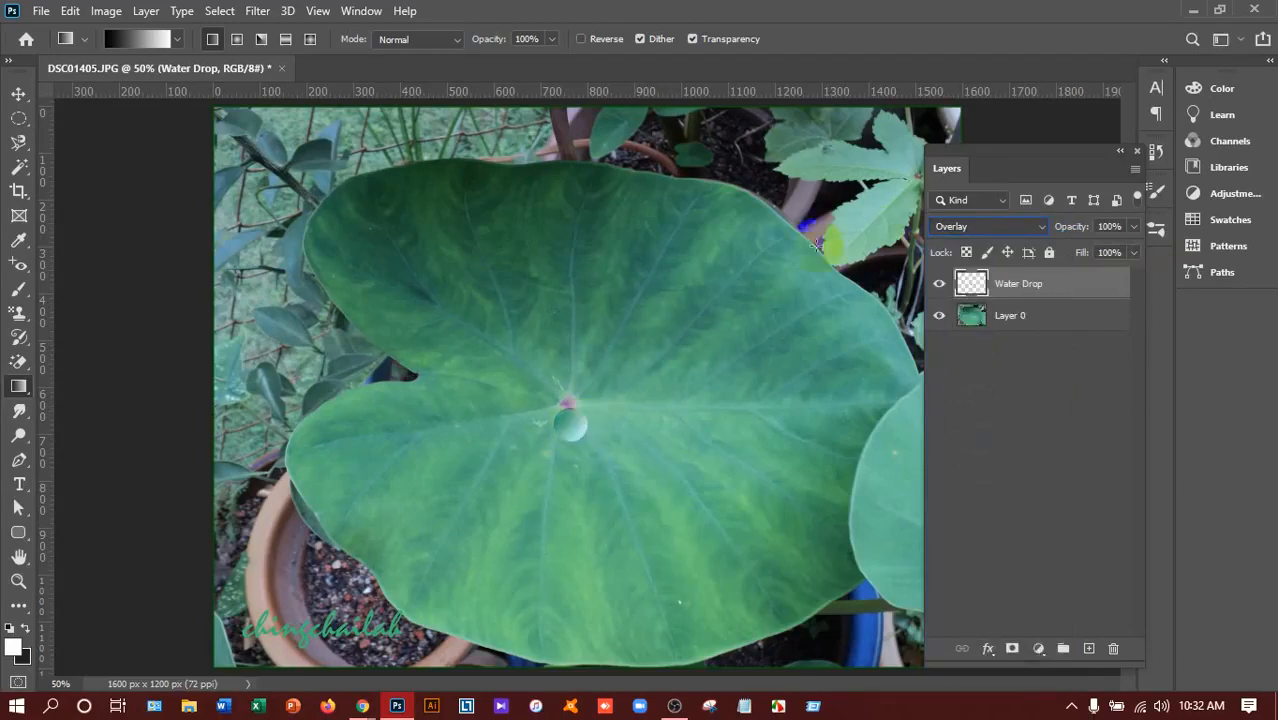
left_click(1033, 284)
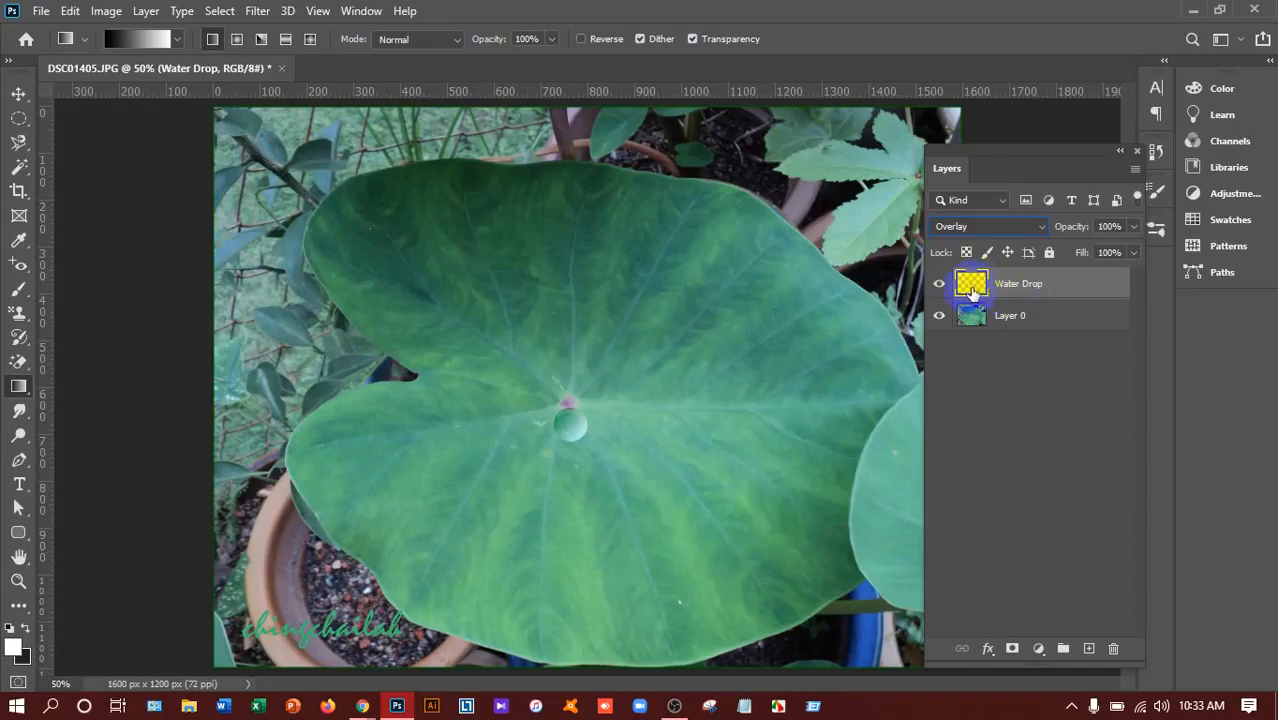
- Open the Water Drop layer's style settings, move the dialog clear of the drop, and enable Inner Shadow with its options shown
key("h")
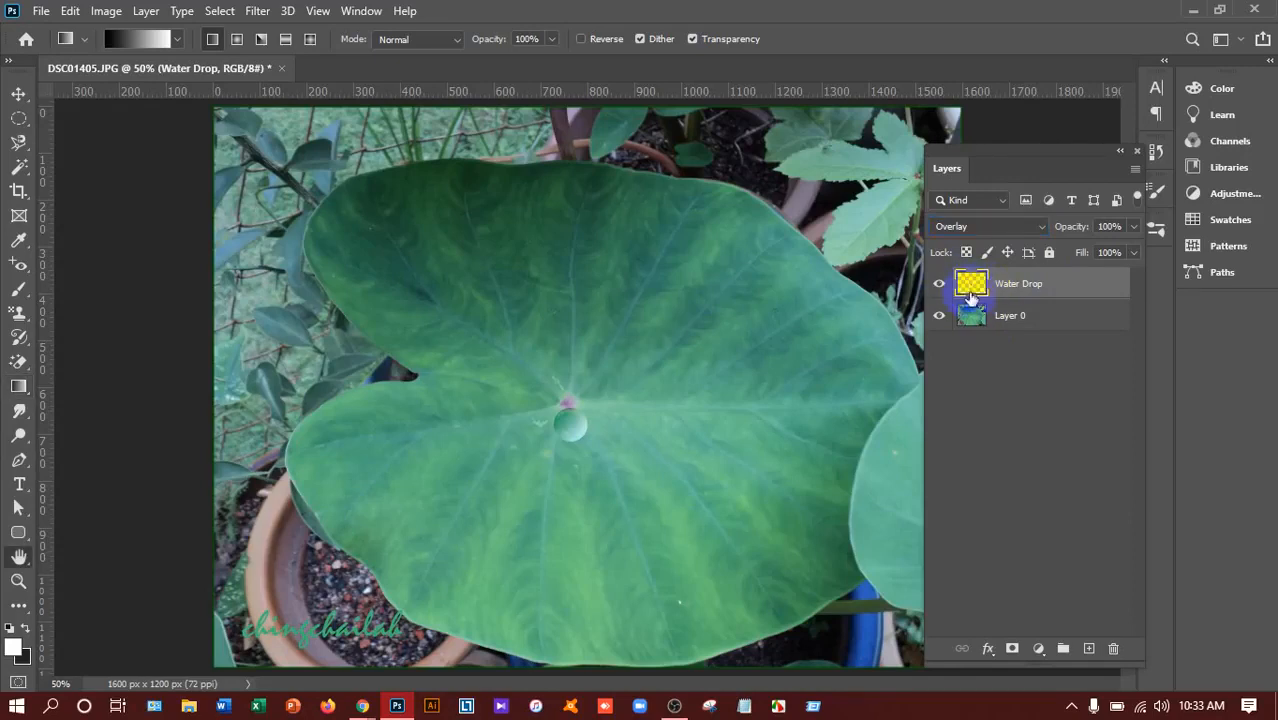
double_click(970, 287)
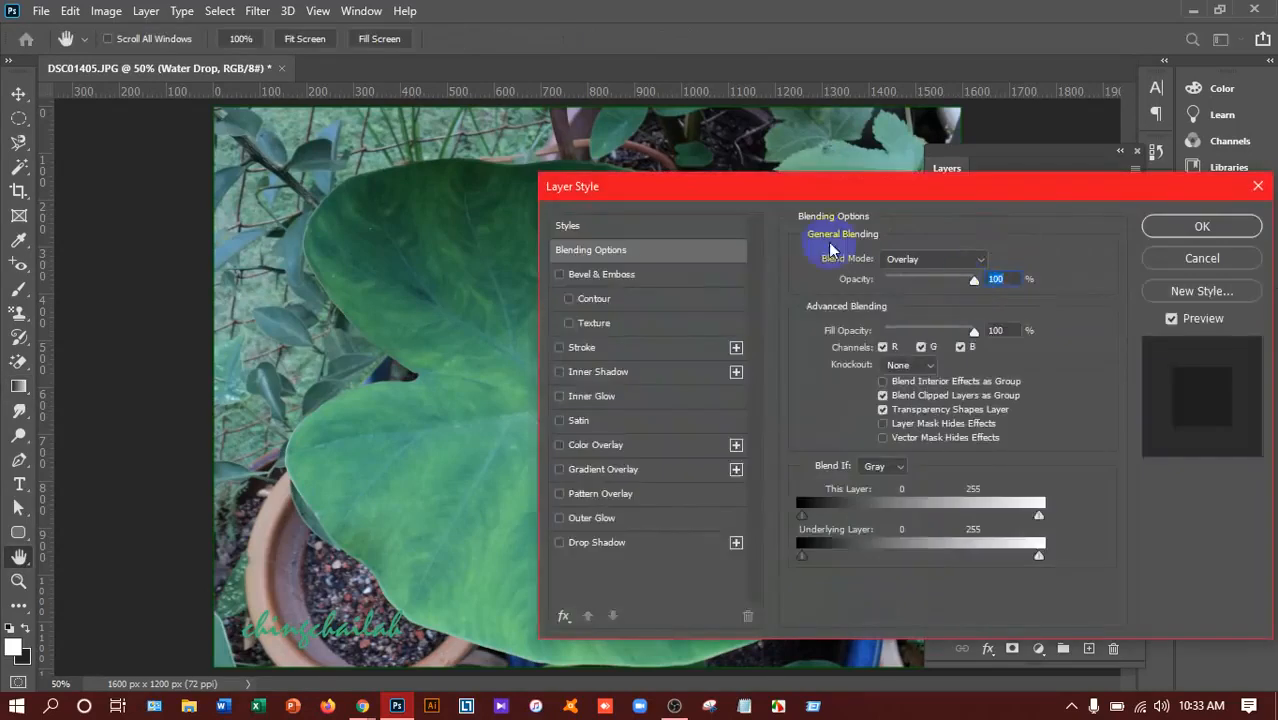
left_click_drag(703, 197, 848, 127)
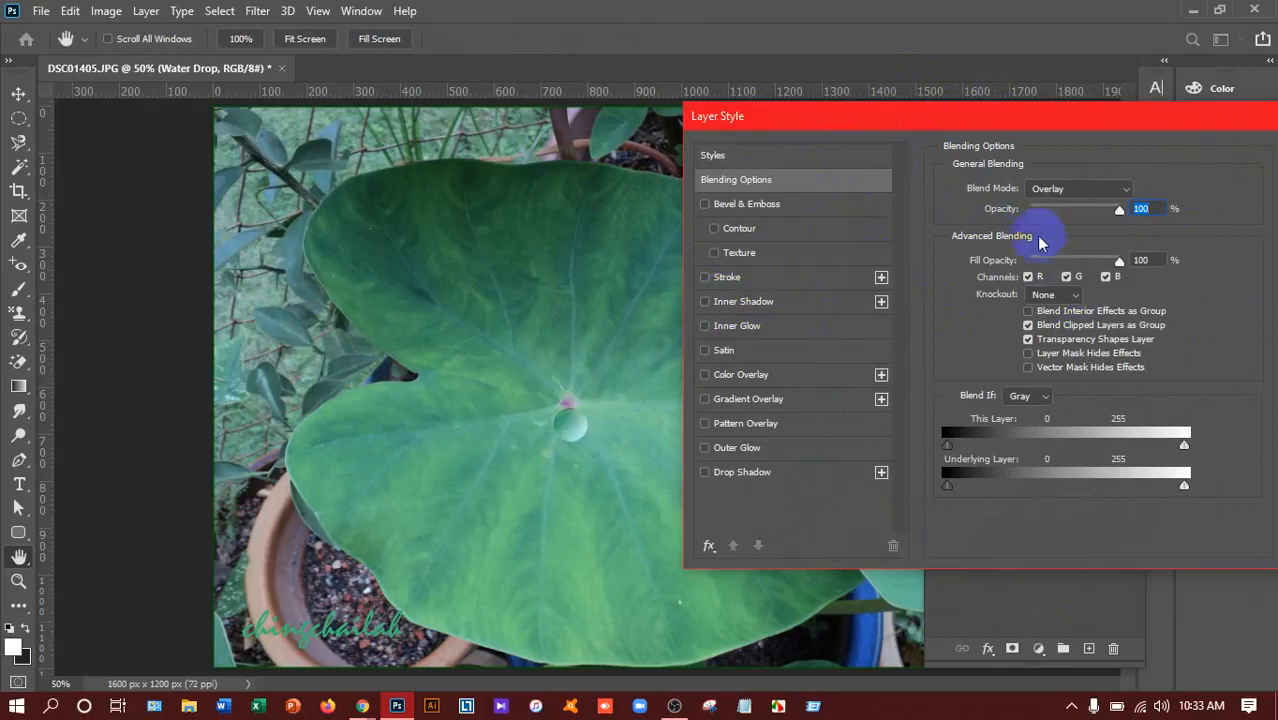
left_click(704, 302)
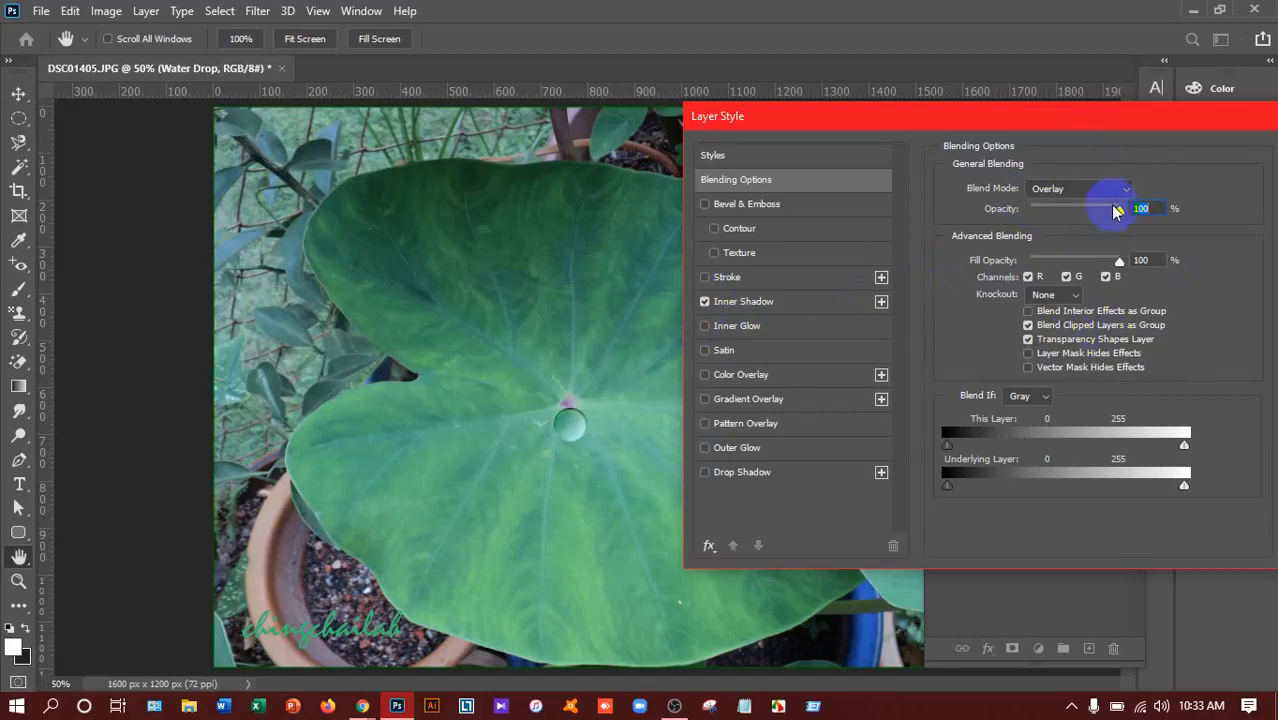
left_click(738, 302)
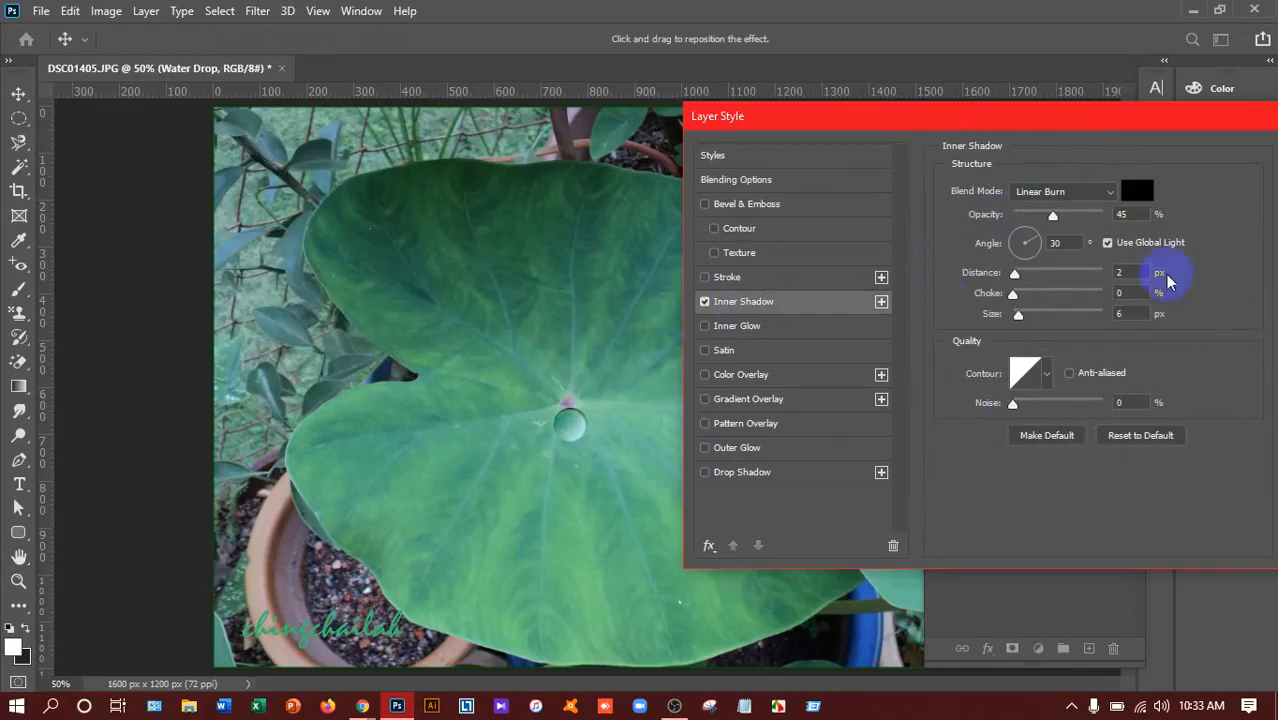
- Set the inner shadow's blend mode to Linear Burn and its opacity to 40%
left_click(1109, 193)
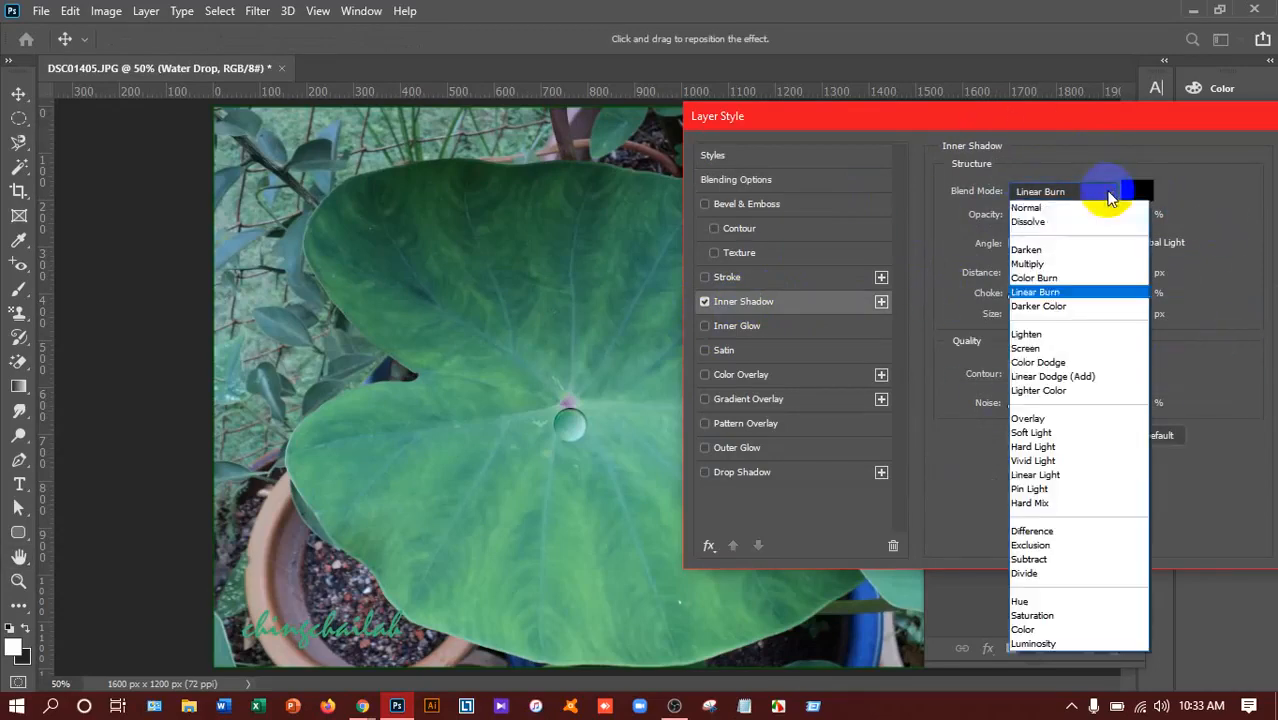
left_click(1066, 294)
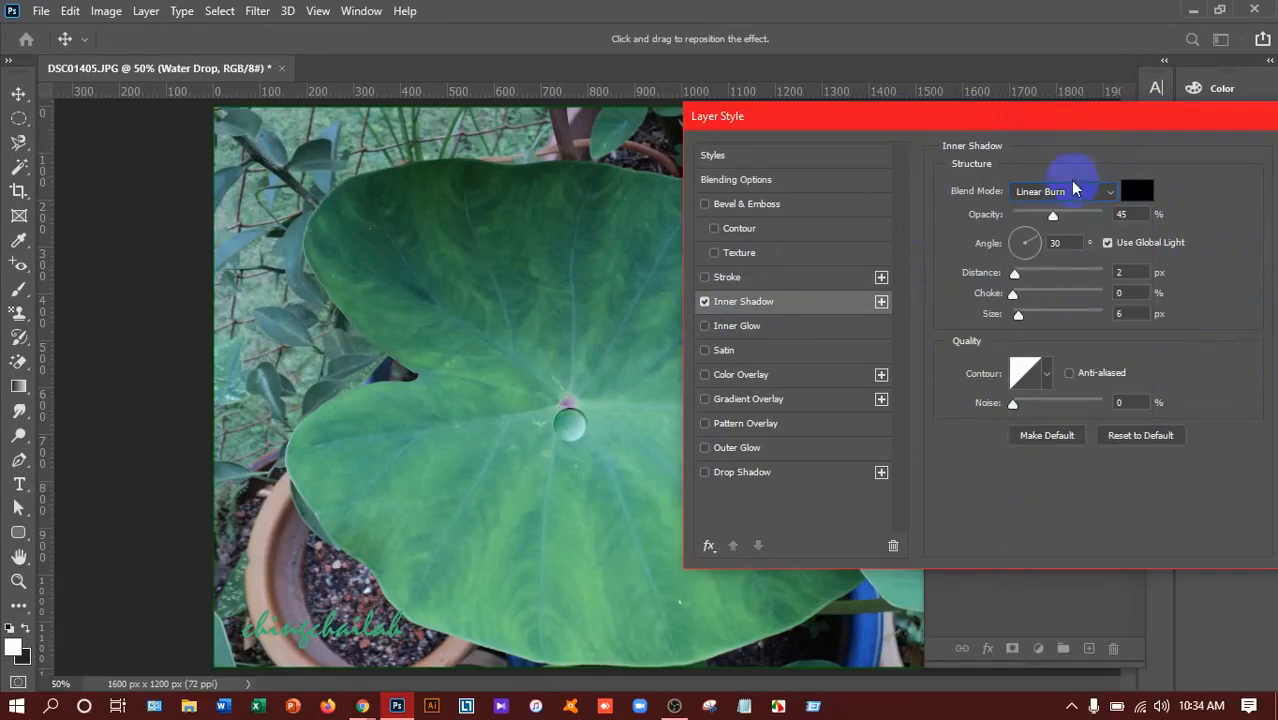
double_click(1135, 215)
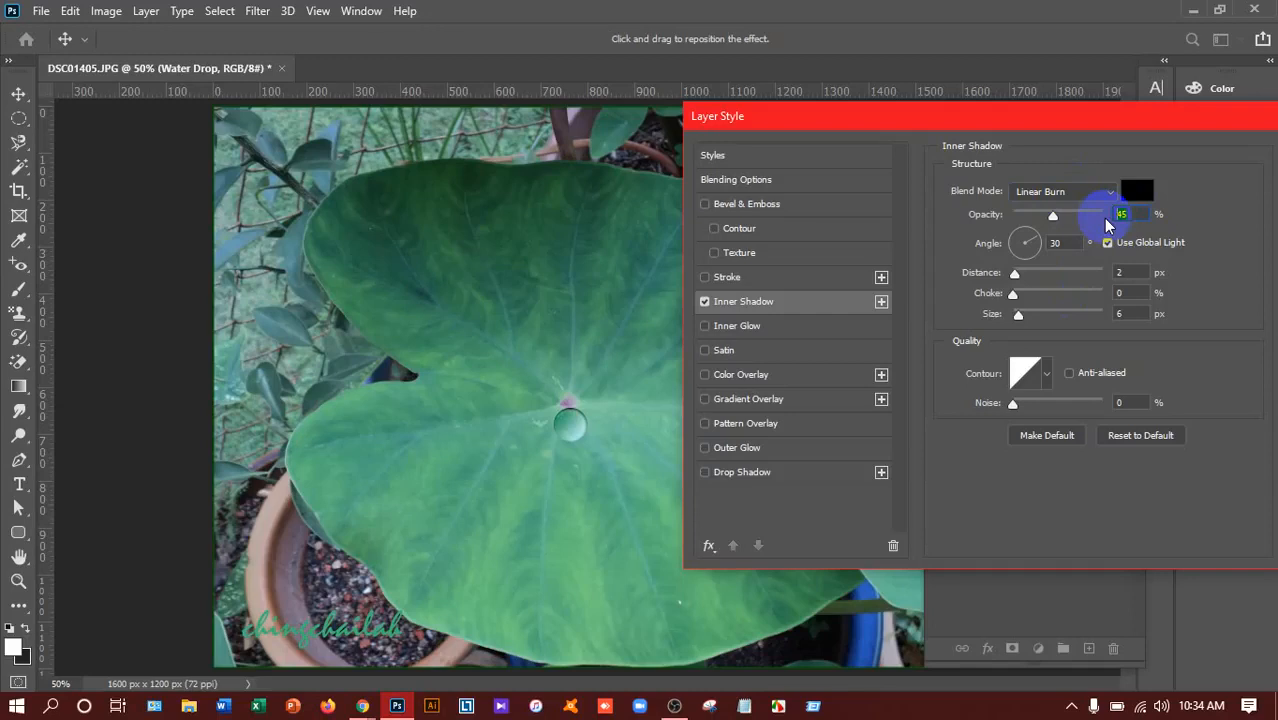
type("40")
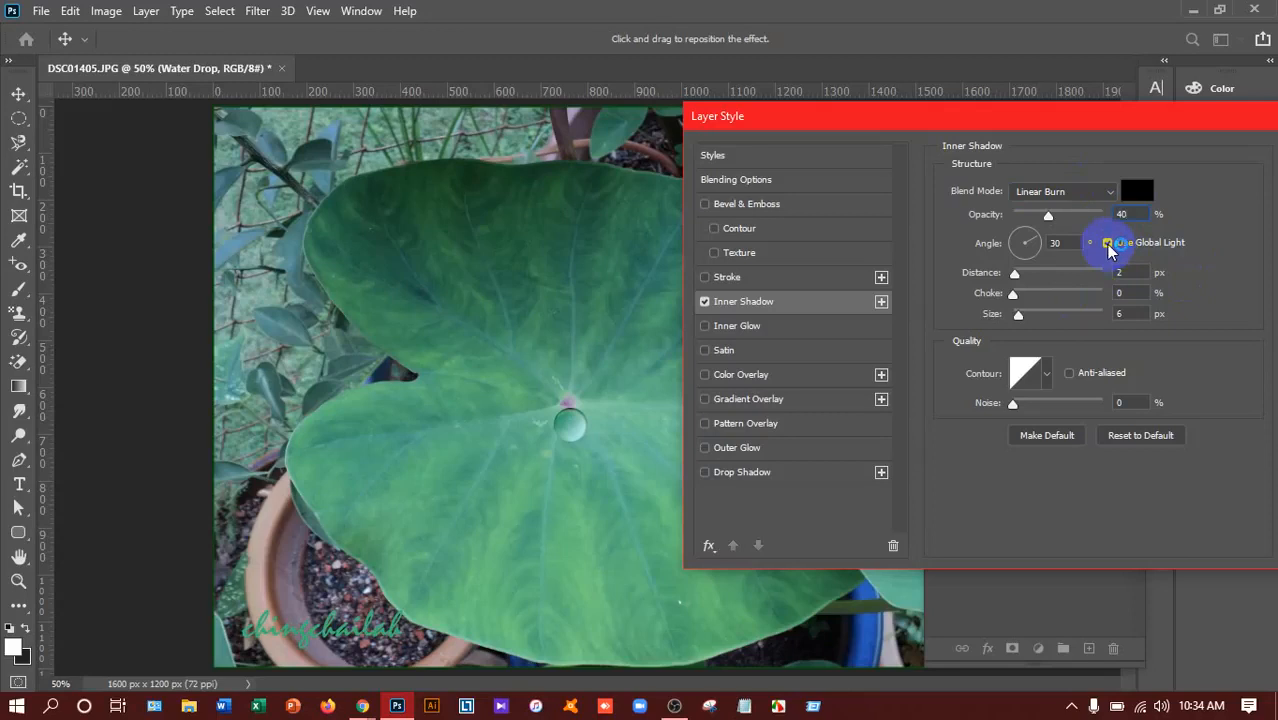
- Turn off global light for the inner shadow and set its angle to 35°, distance to 3 px and size to 5 px
left_click(1107, 244)
double_click(1046, 243)
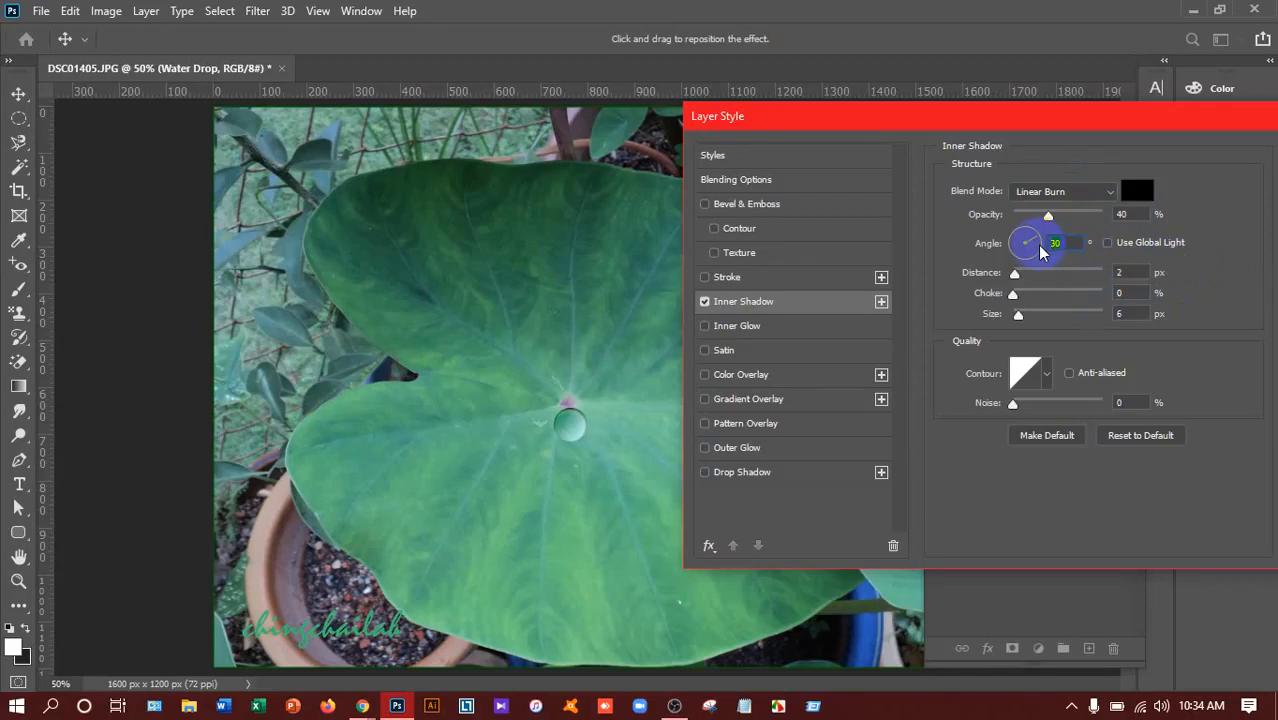
type("35")
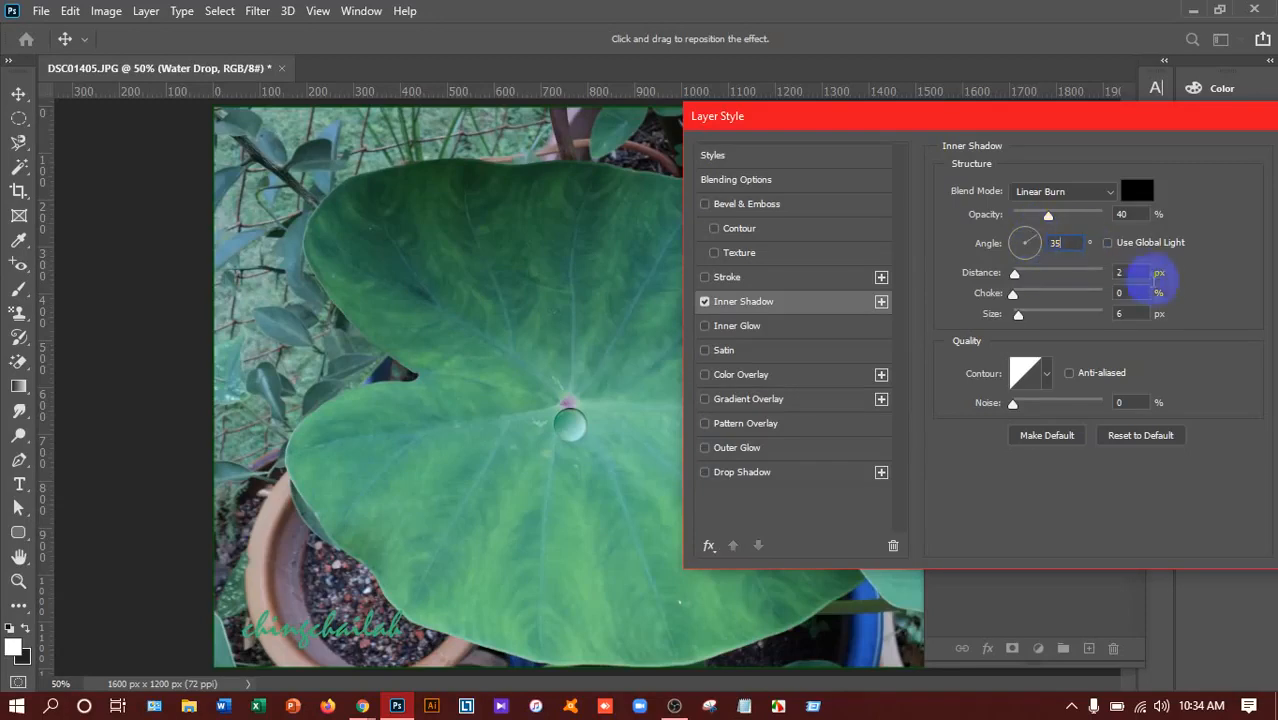
left_click(1135, 273)
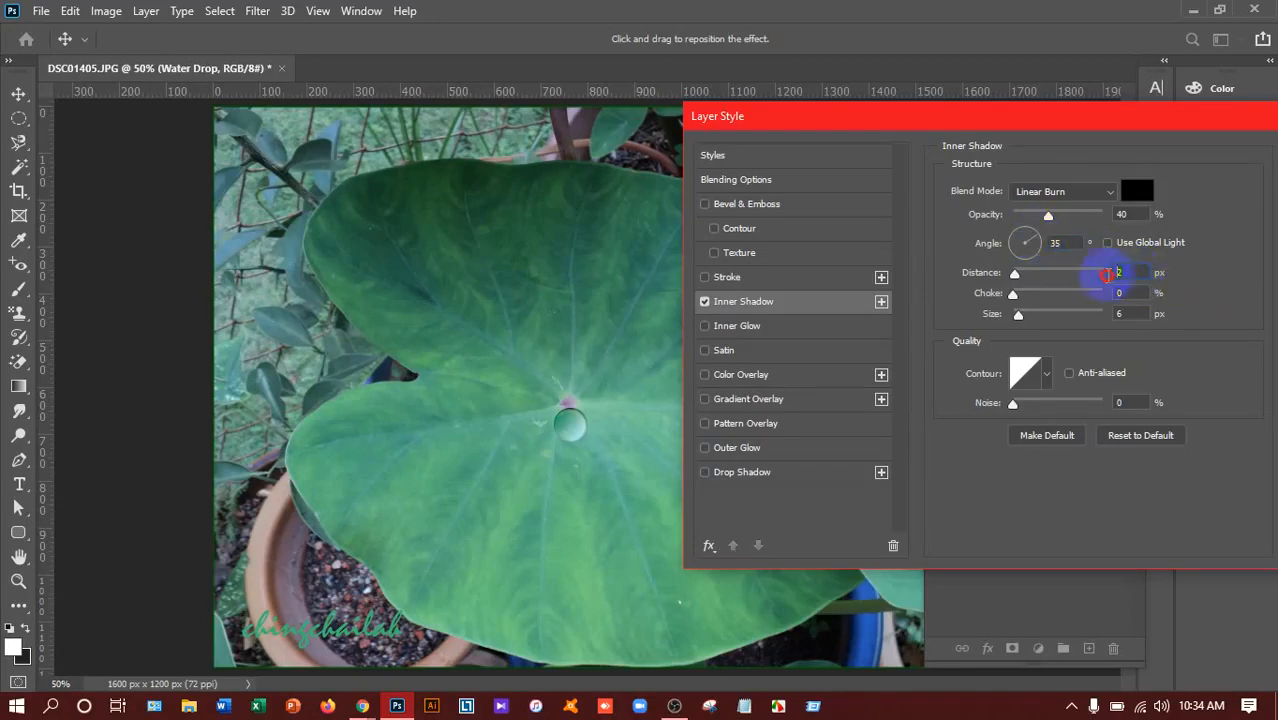
type("3")
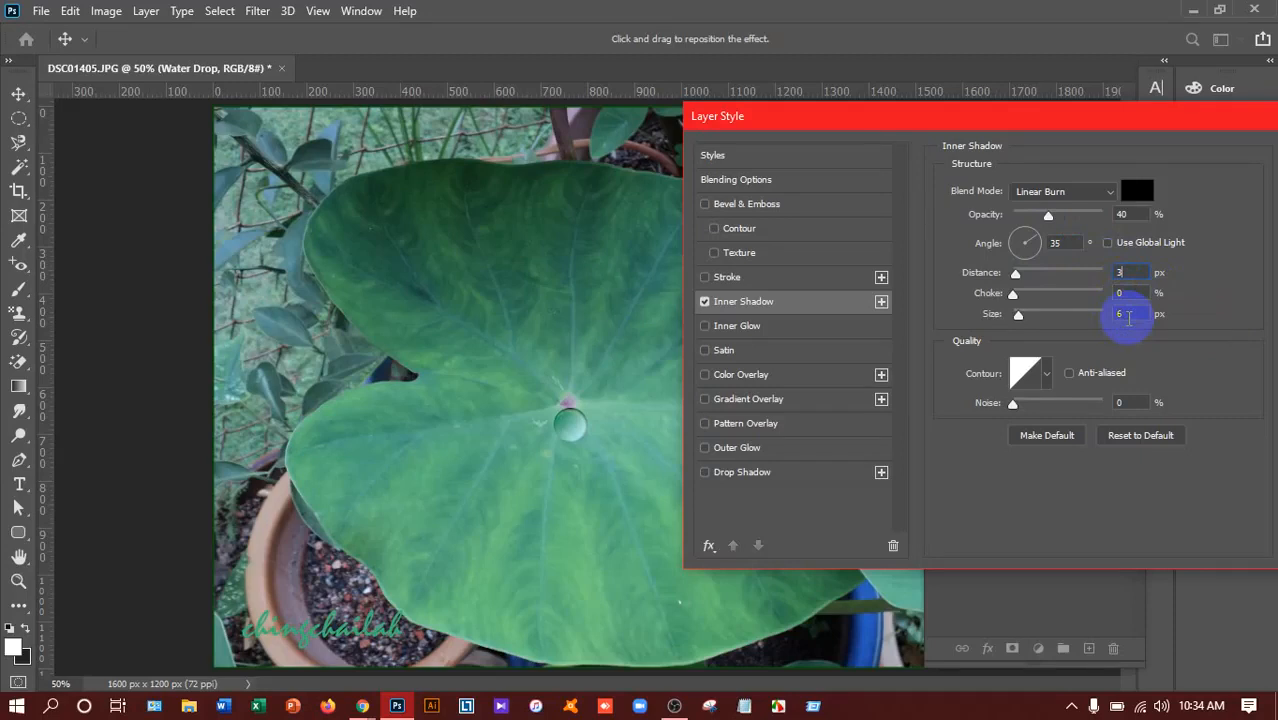
left_click(1128, 315)
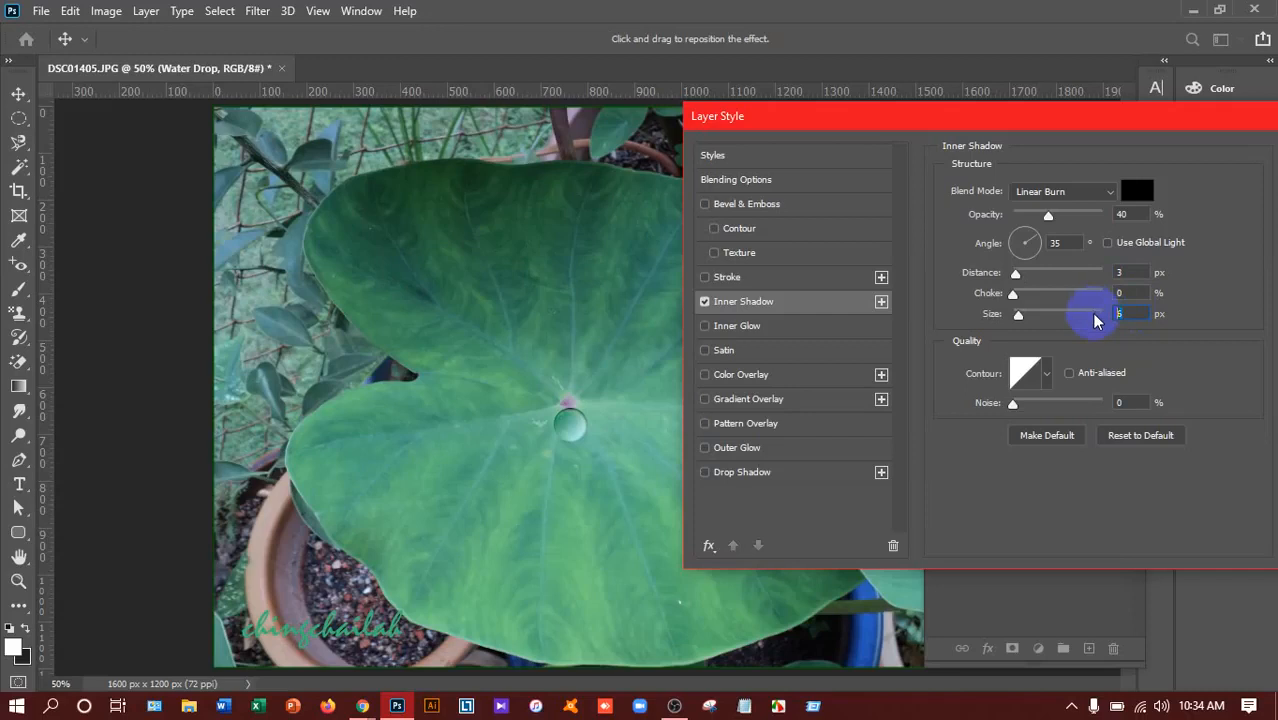
type("5")
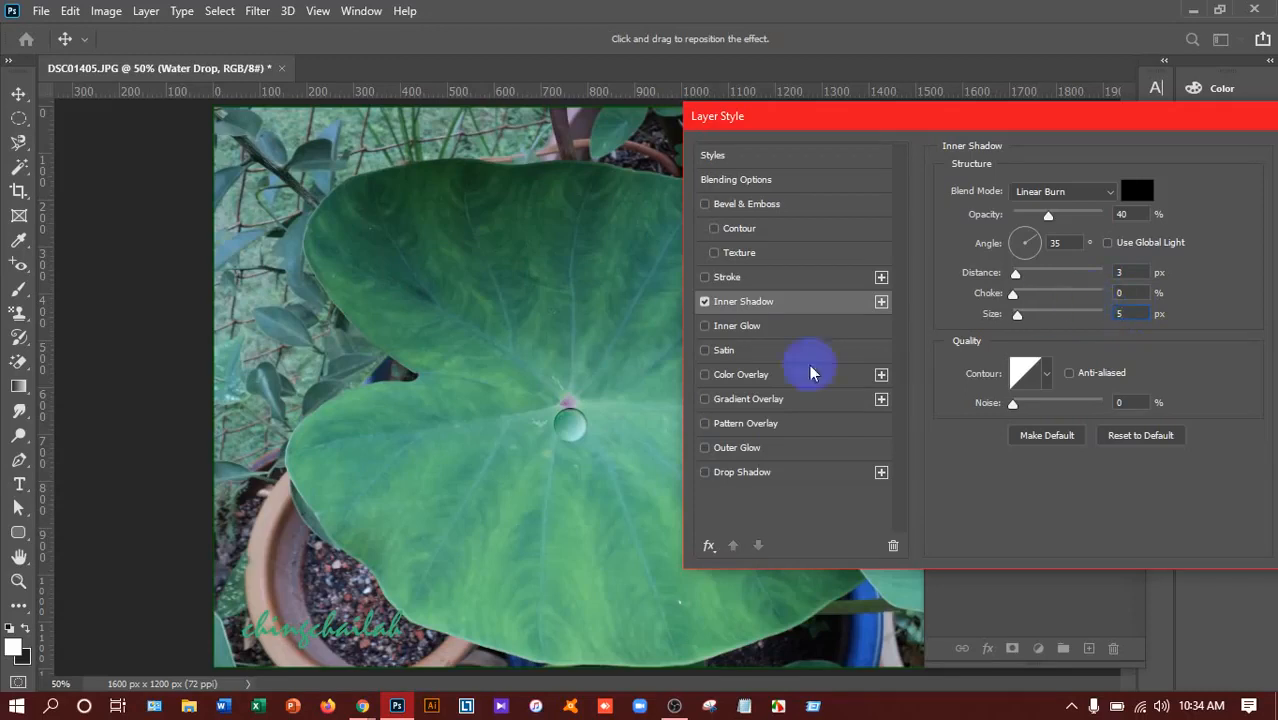
- Enable Drop Shadow on the Water Drop layer with 35% opacity and an angle of 130°
left_click(739, 474)
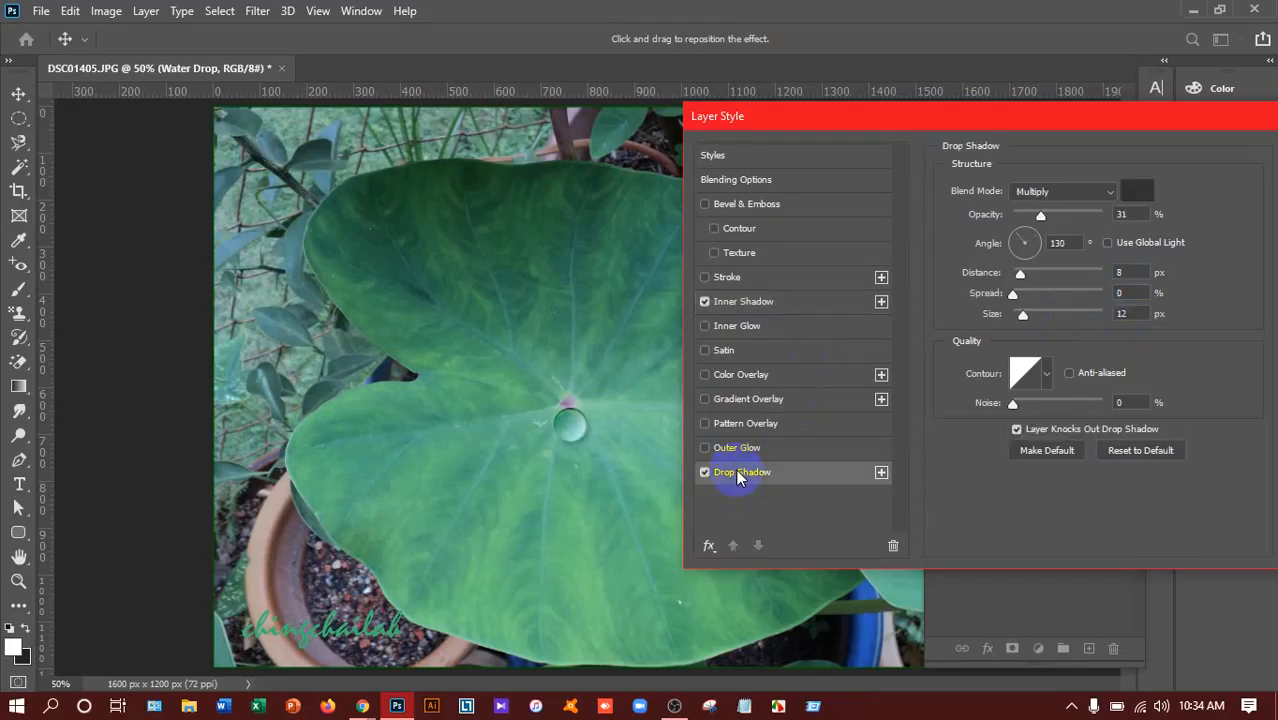
double_click(1122, 214)
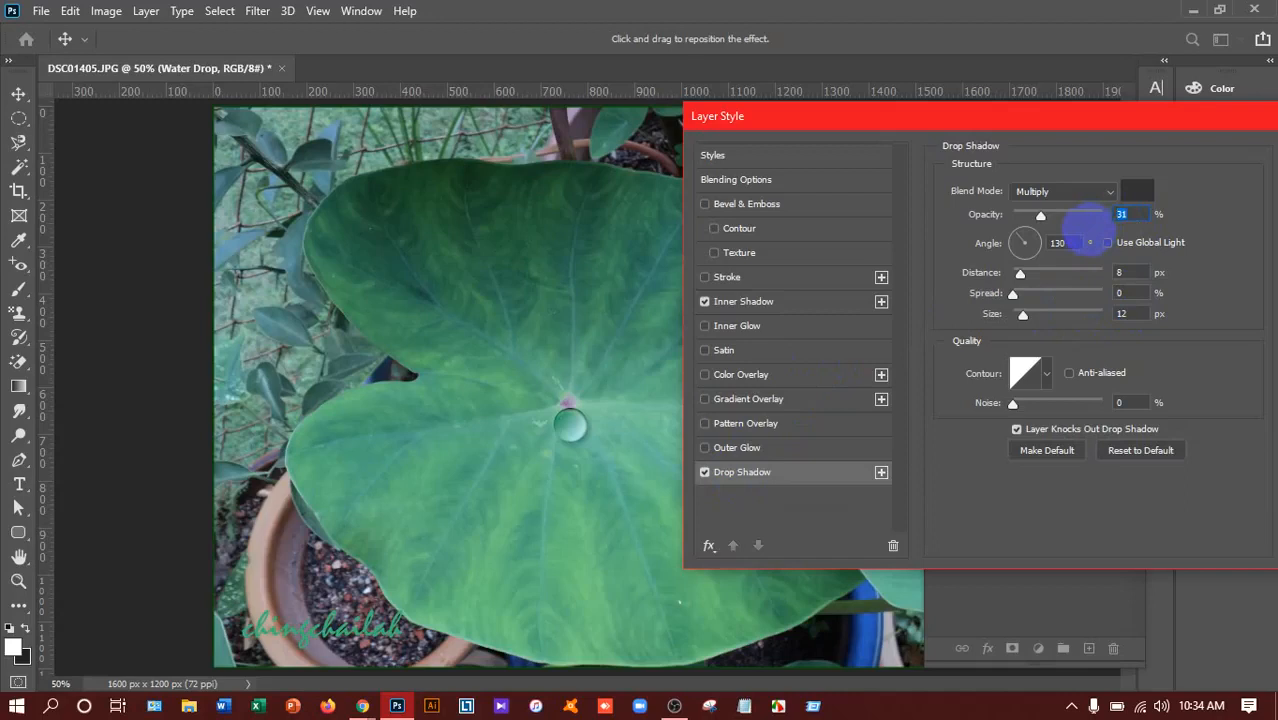
type("35")
key("Tab")
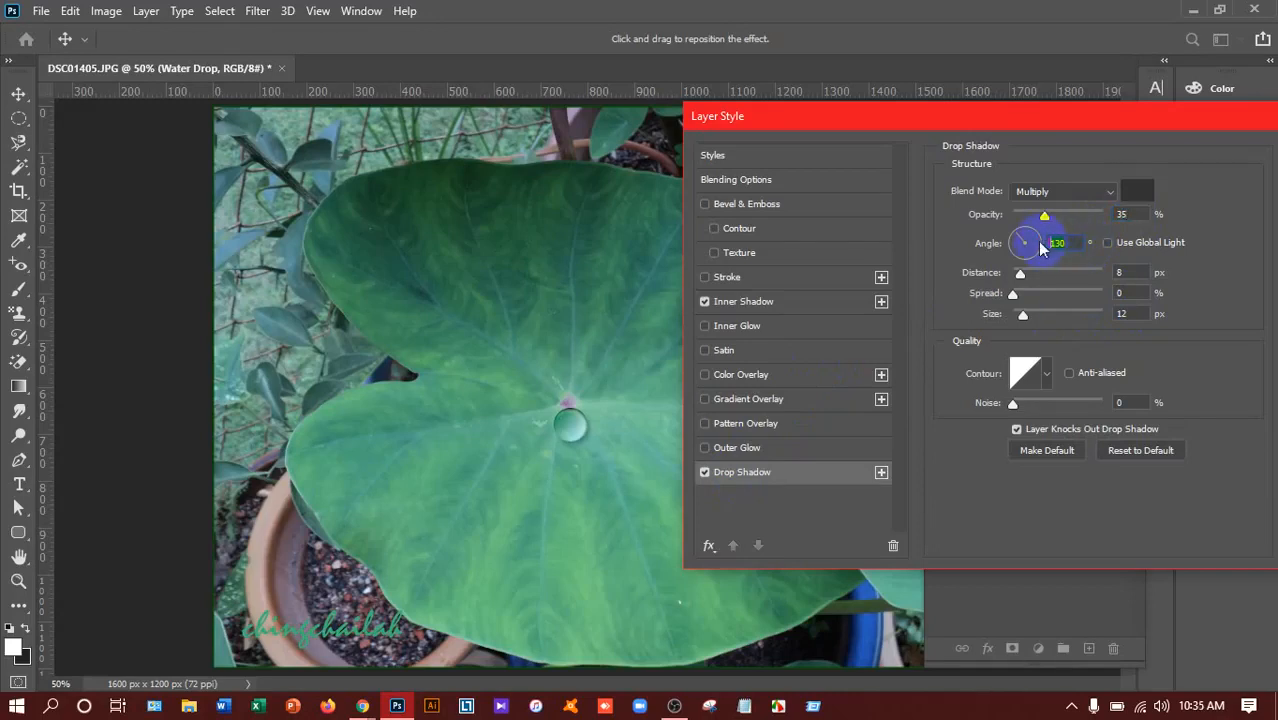
type("13")
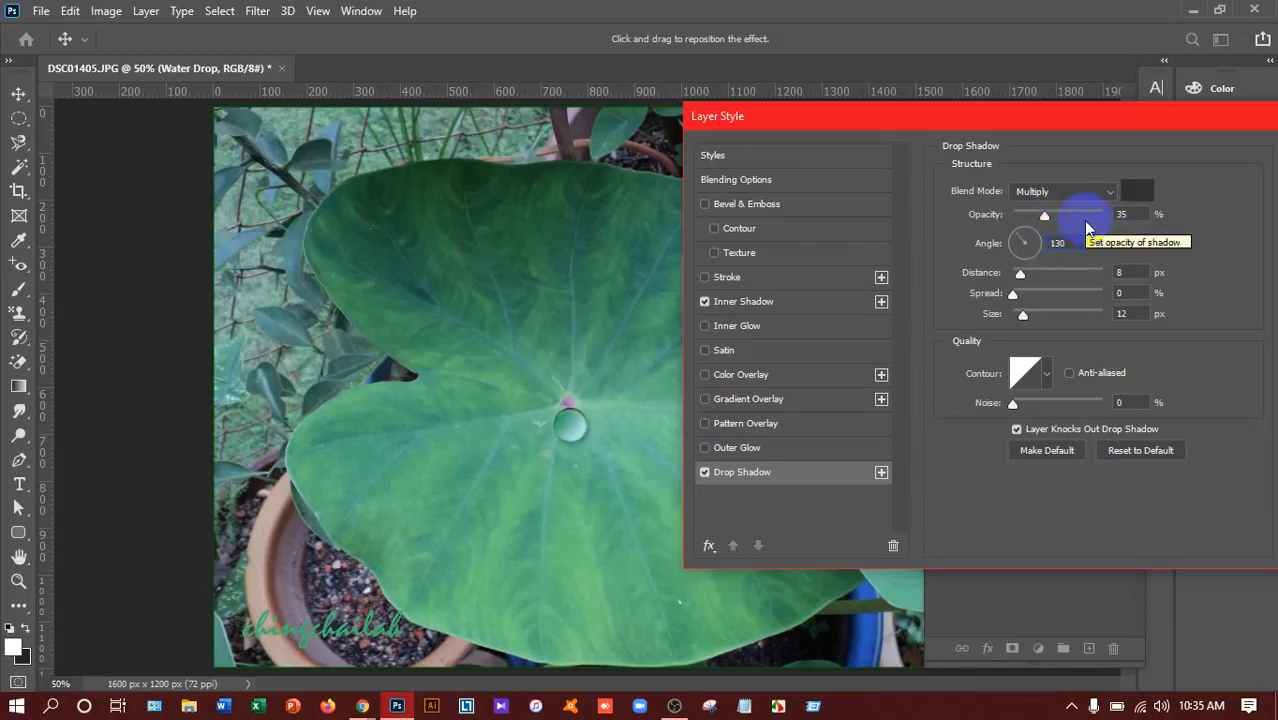
- Set the drop shadow's distance to 10 px and size to 15 px, and apply the layer style
left_click(1119, 273)
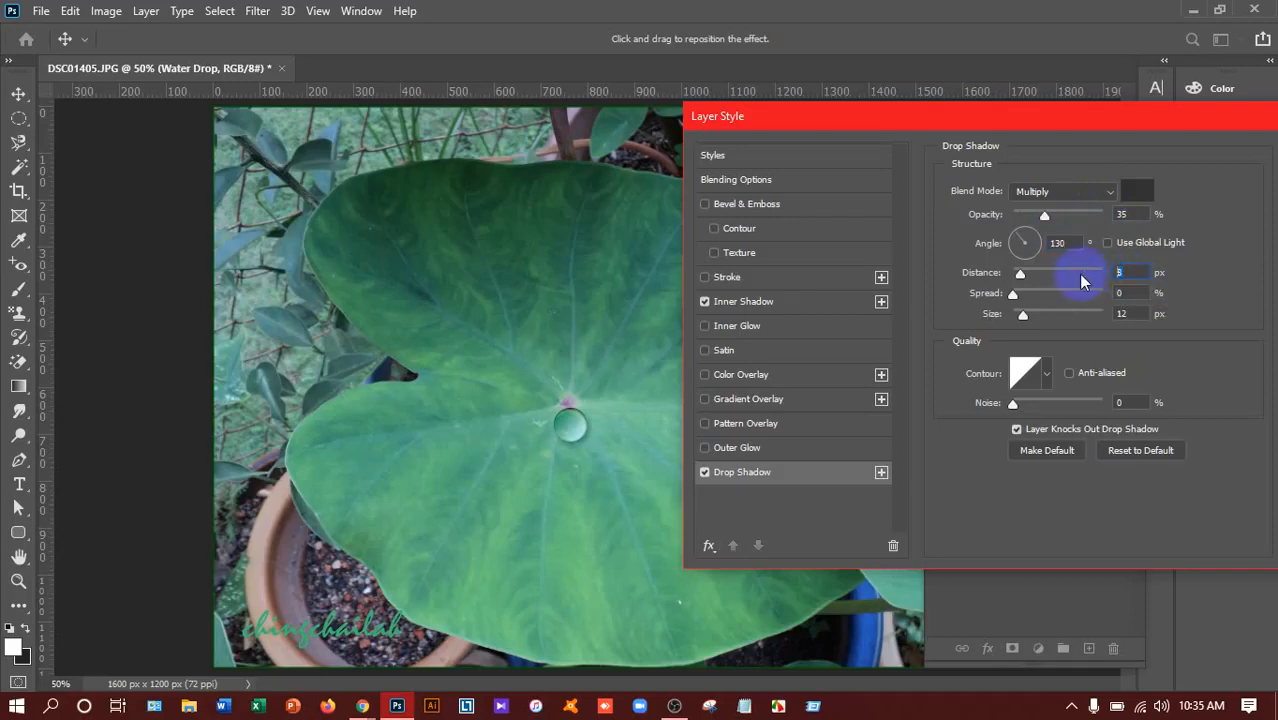
type("10")
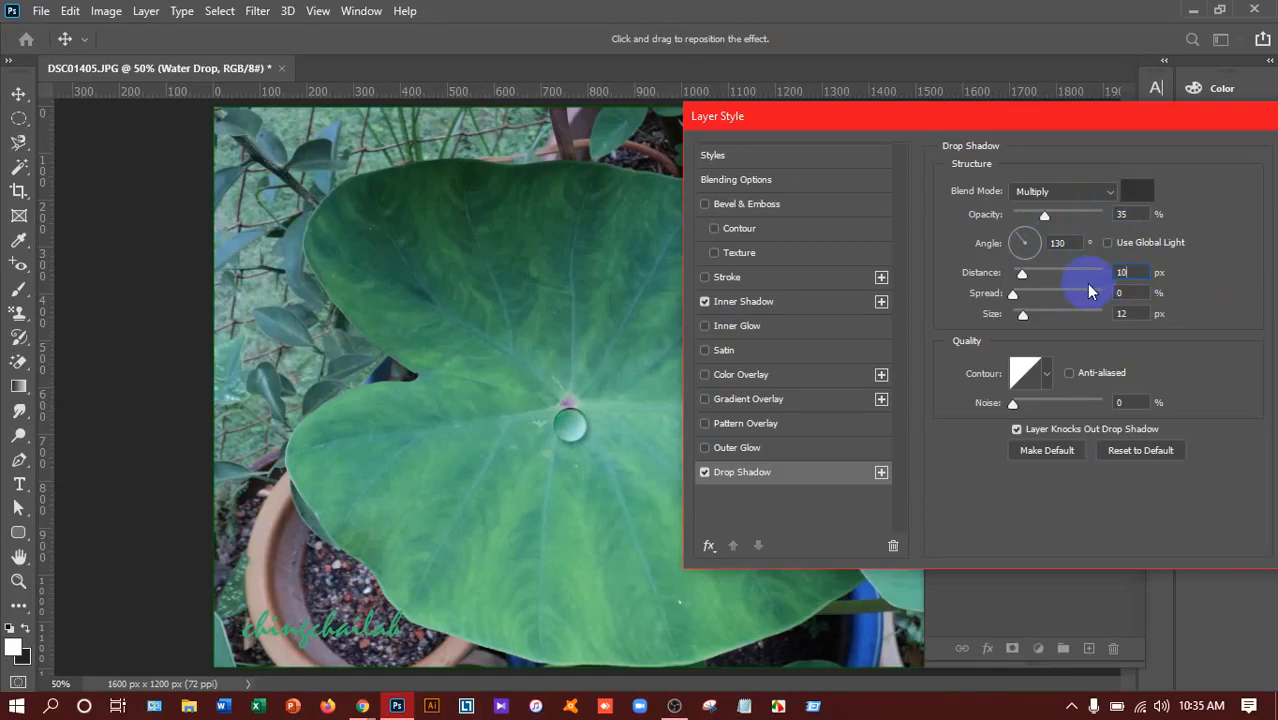
left_click_drag(1123, 313, 1087, 323)
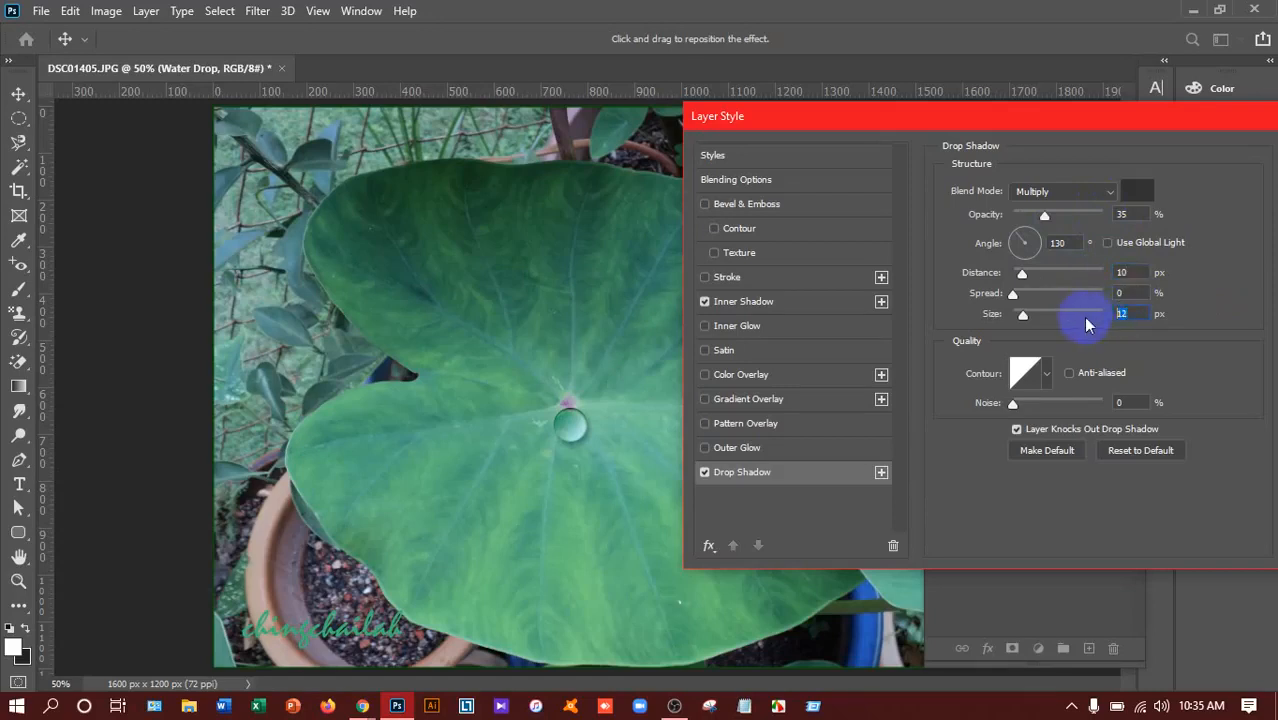
type("15")
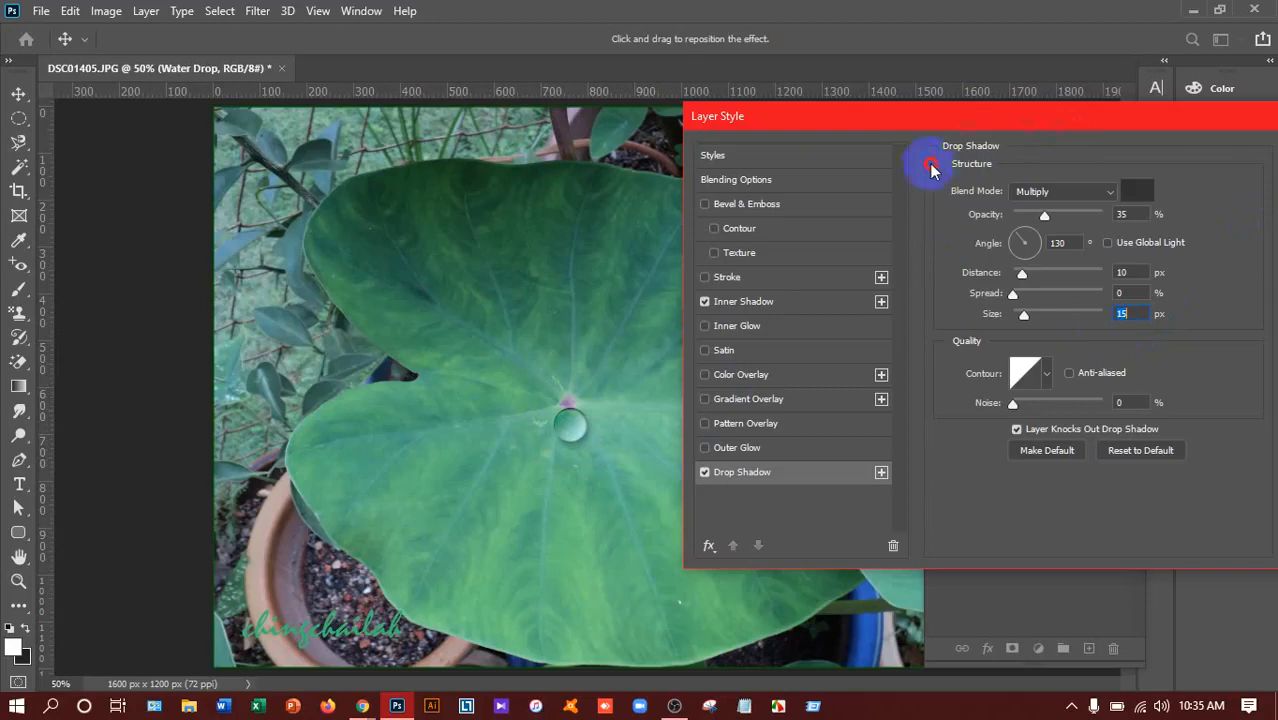
left_click_drag(1004, 114, 856, 160)
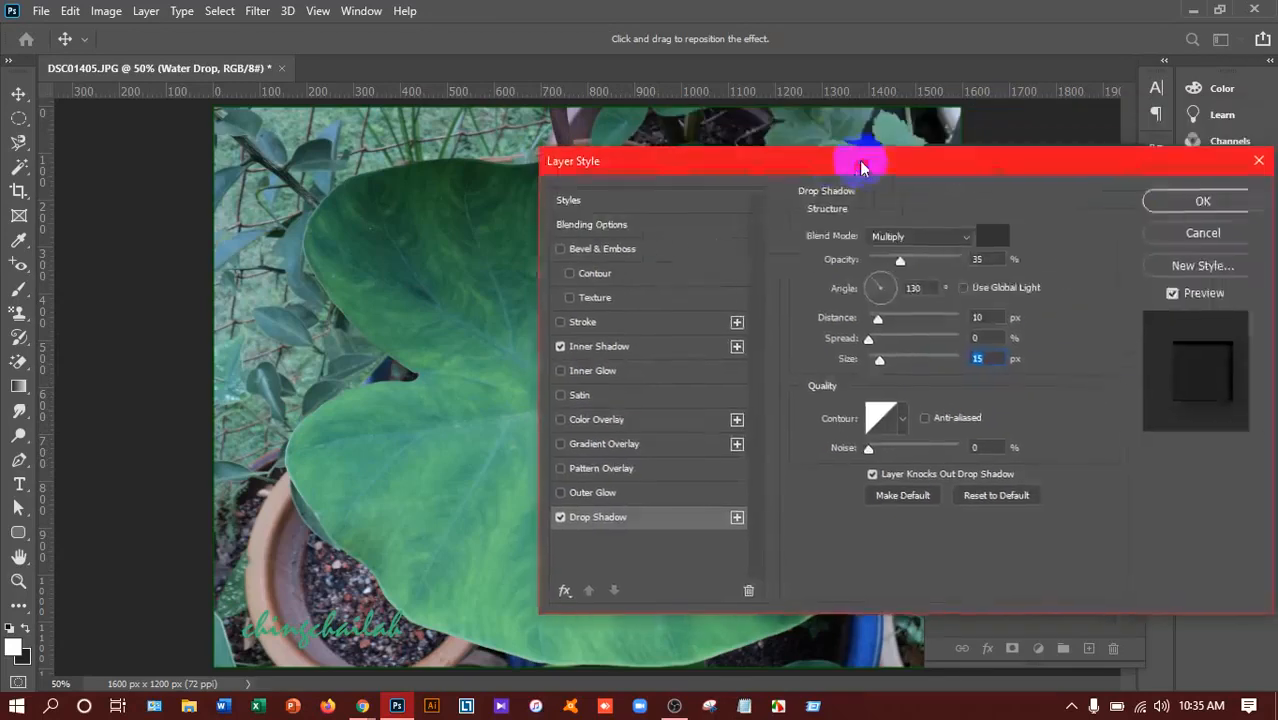
left_click(1190, 200)
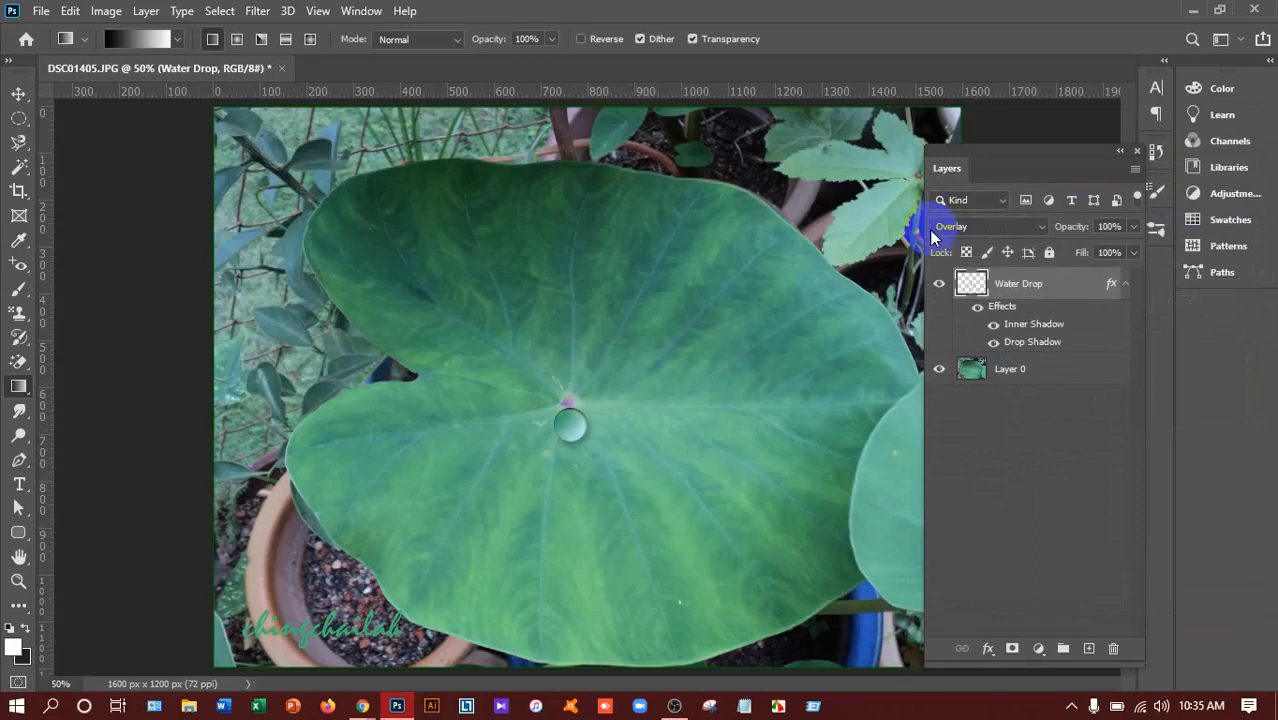
- Create a new layer above Water Drop, name it Light and keep it selected
left_click(1089, 649)
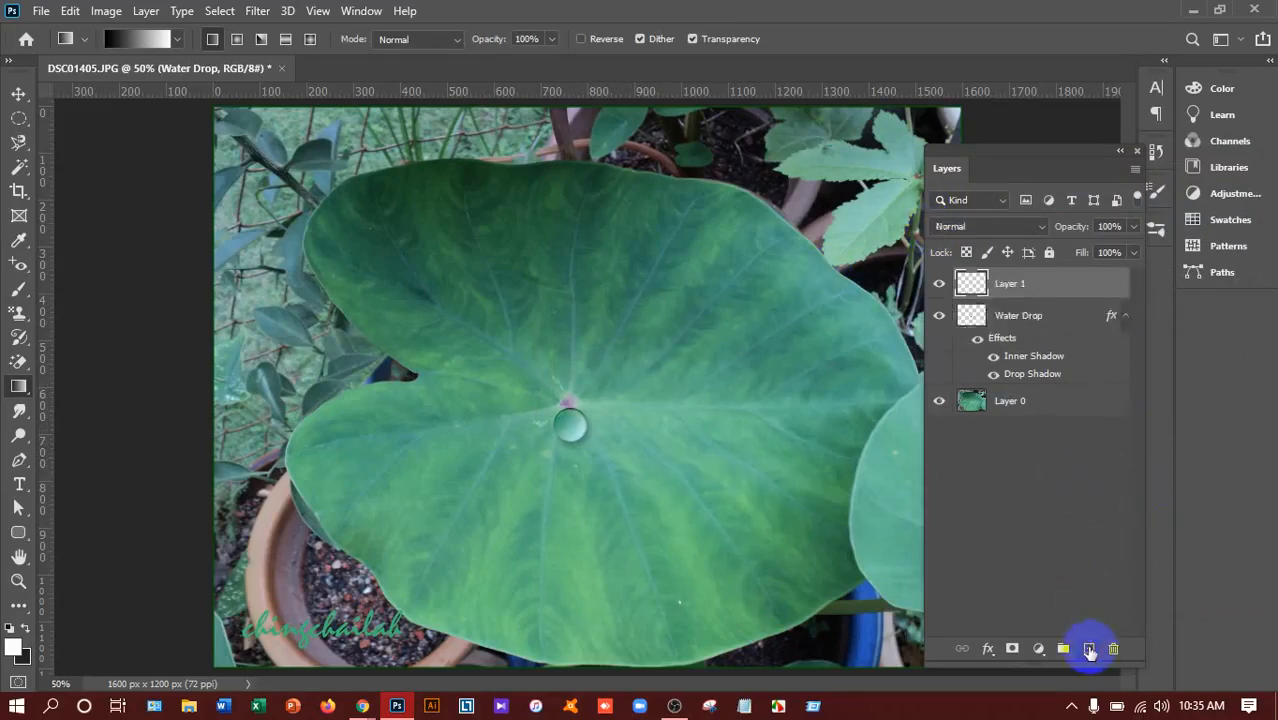
double_click(1013, 293)
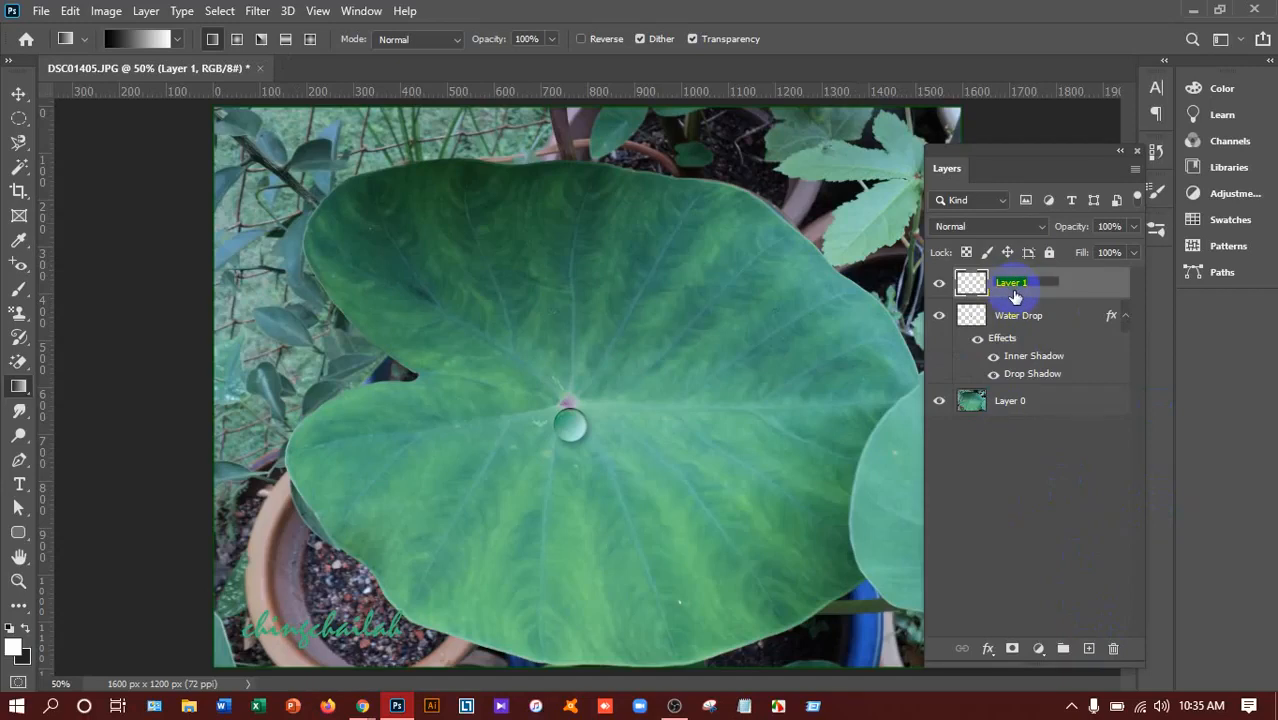
type("Light")
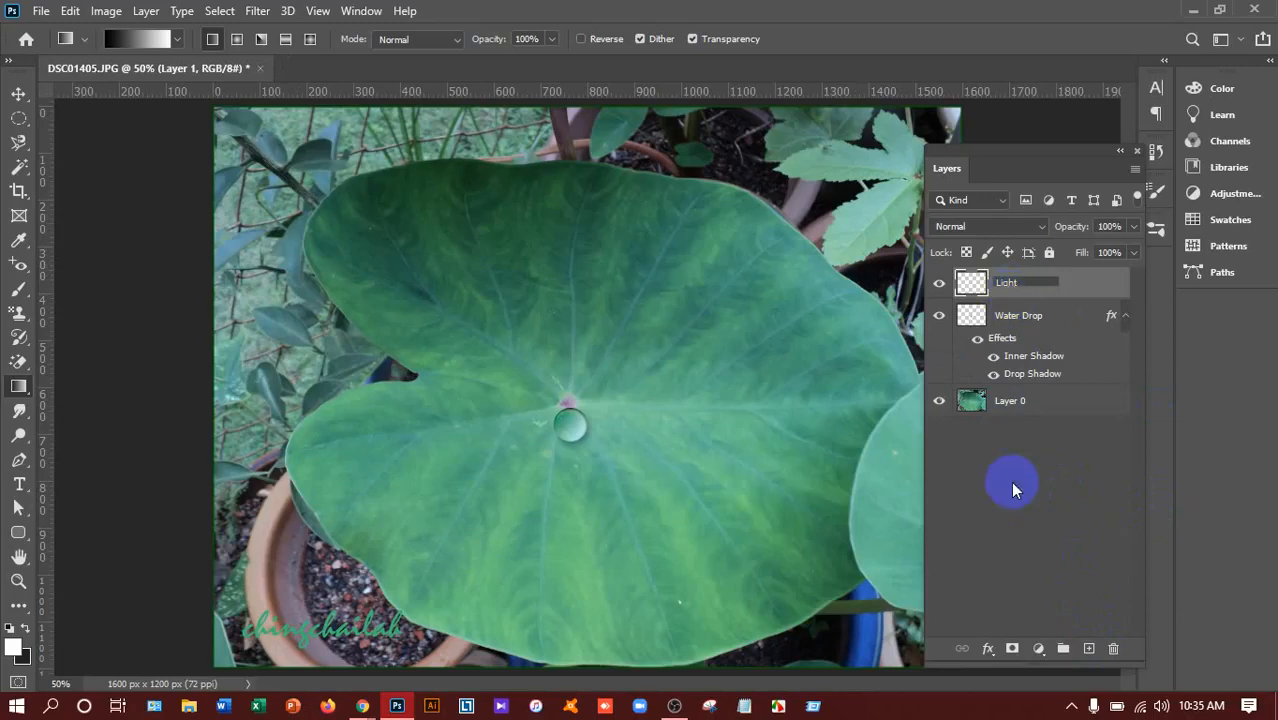
left_click(1012, 455)
left_click(1022, 282)
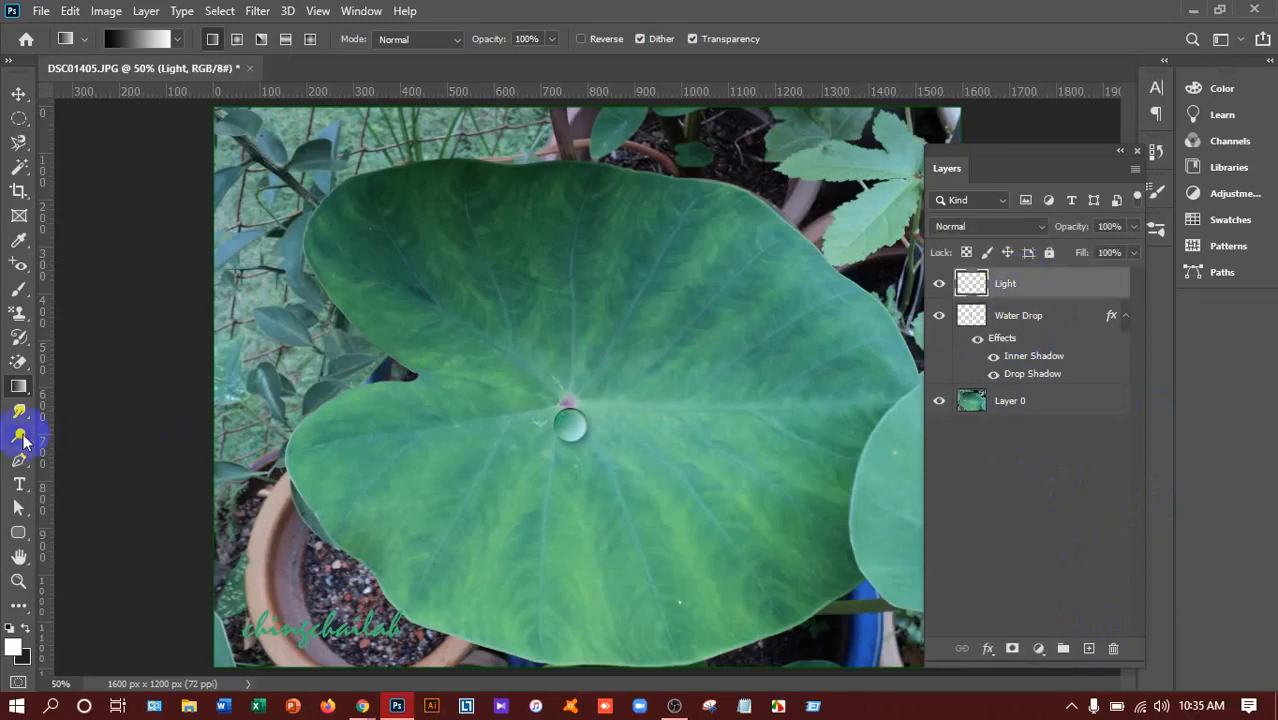
- Paint a small white highlight dot near the drop's upper-left edge with a 10 px Soft Round brush at 87% hardness
left_click(14, 300)
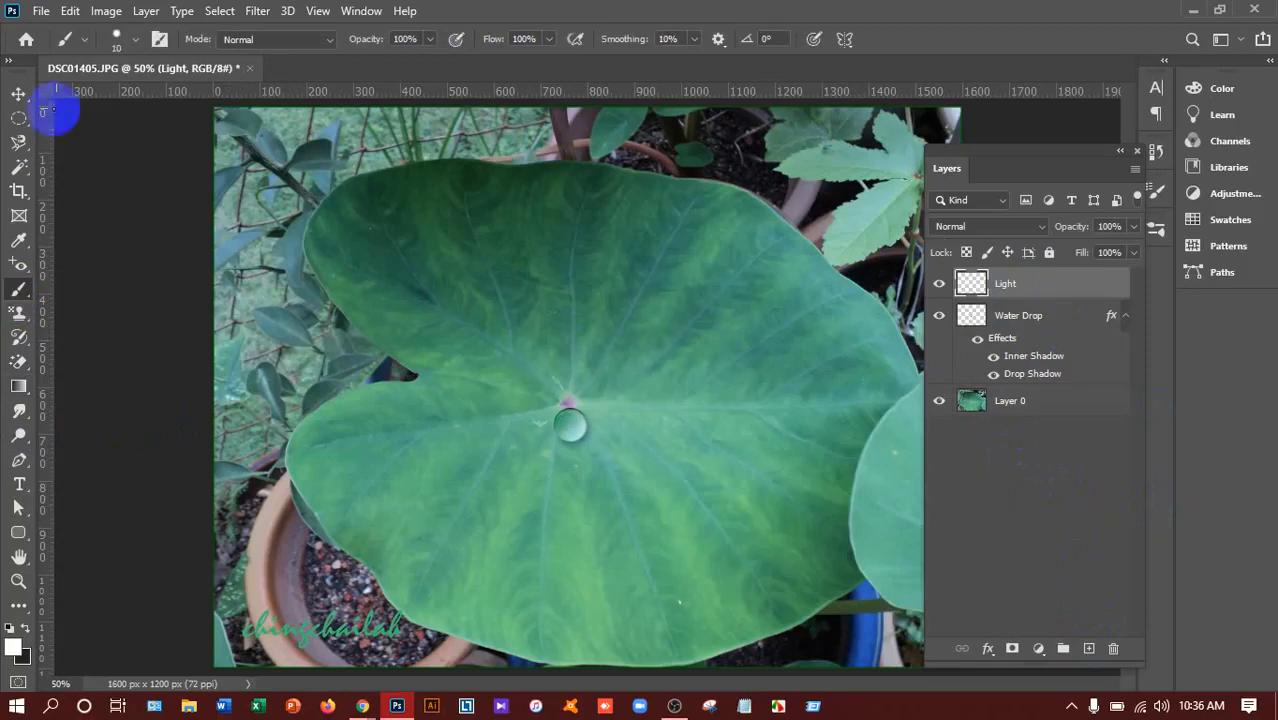
left_click(130, 40)
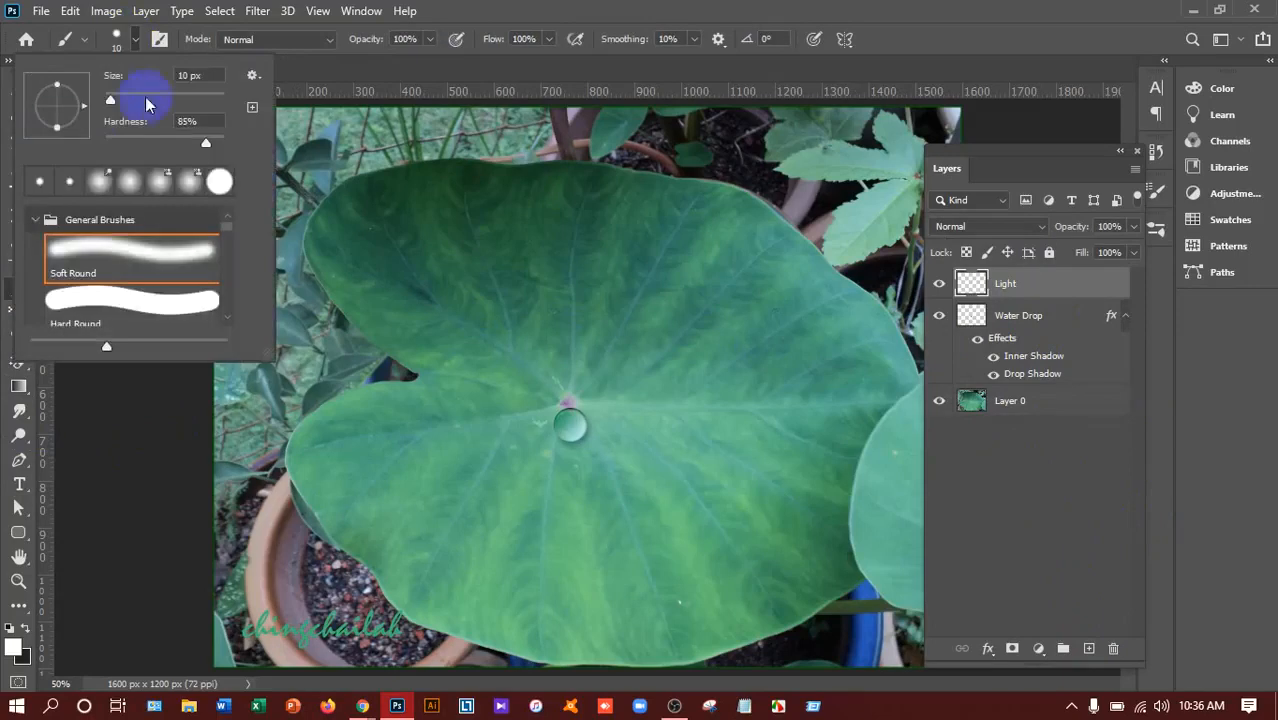
left_click(192, 74)
left_click(105, 262)
left_click_drag(105, 143, 205, 143)
left_click(563, 414)
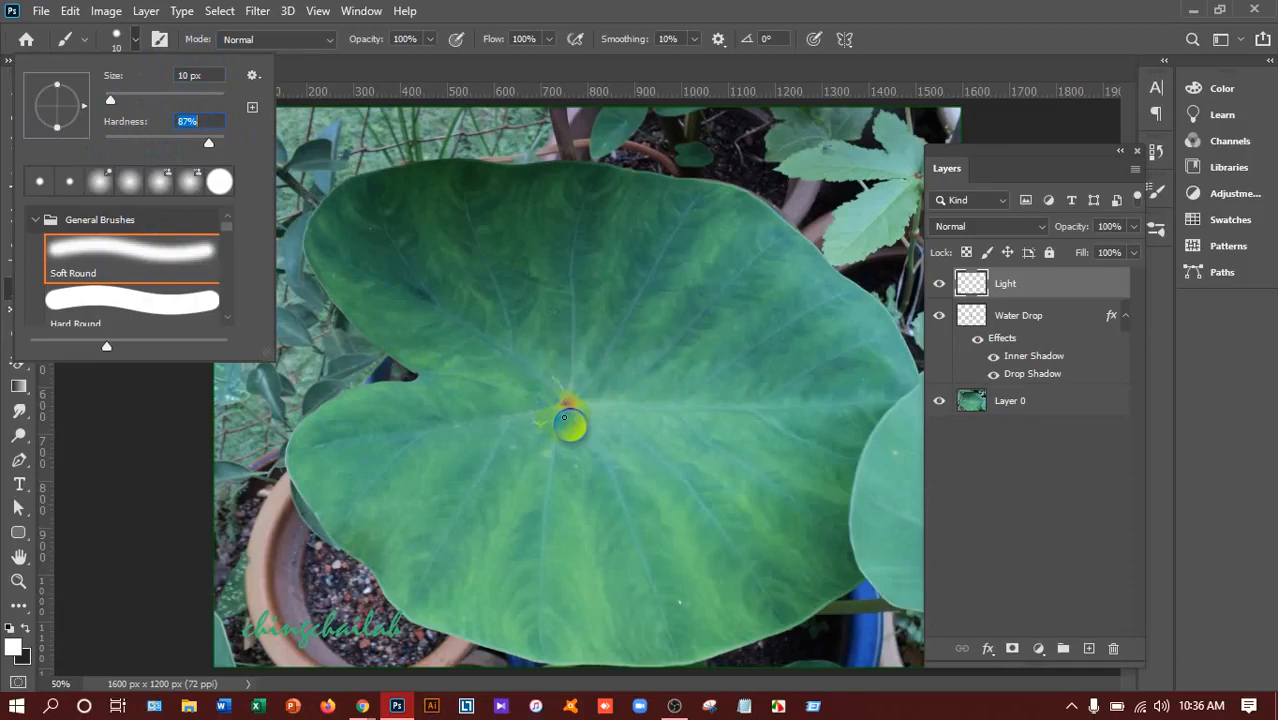
key("Return")
key("ctrl+z")
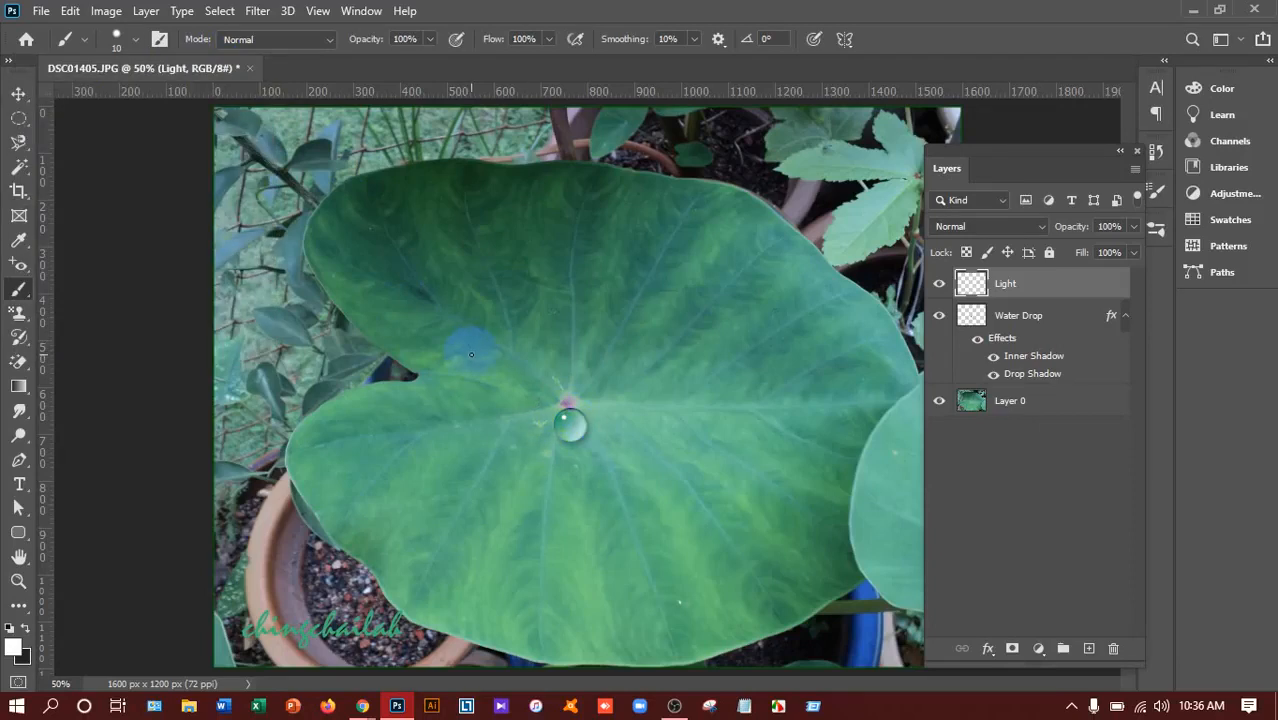
- Group the Light and Water Drop layers, name the group Waterdrop and check the layers inside it
left_click(1014, 328)
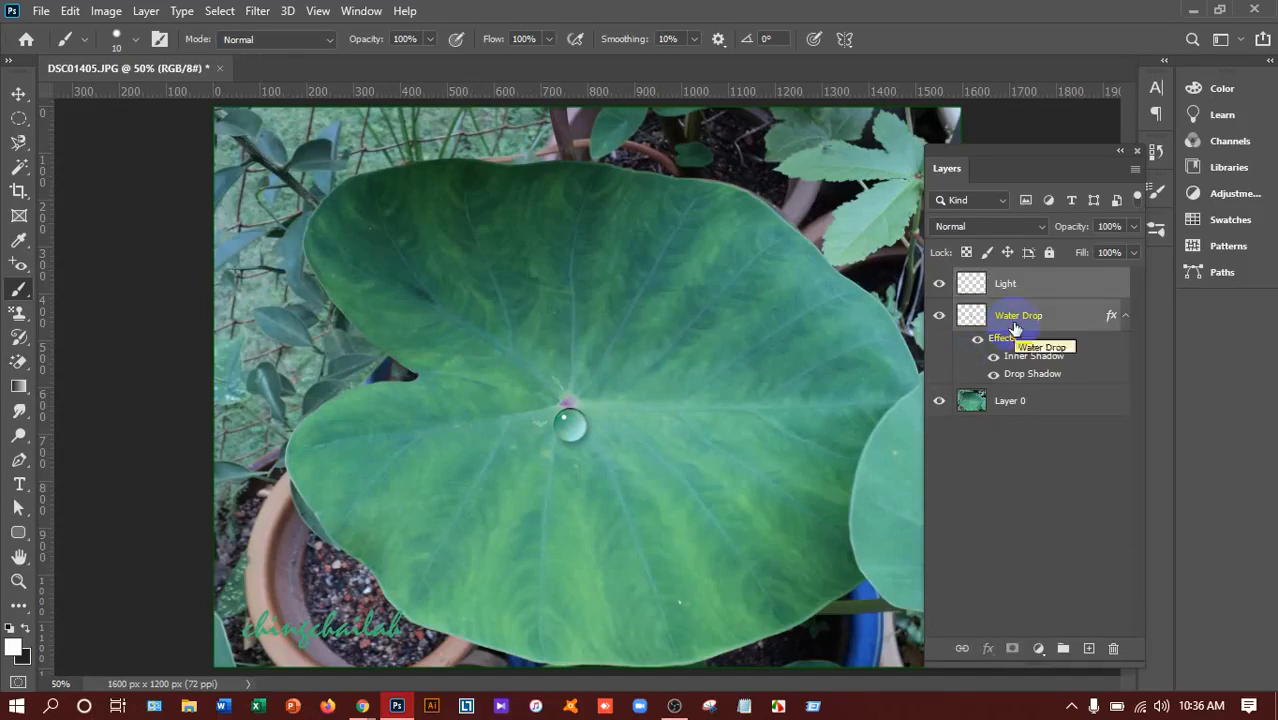
key("ctrl+g")
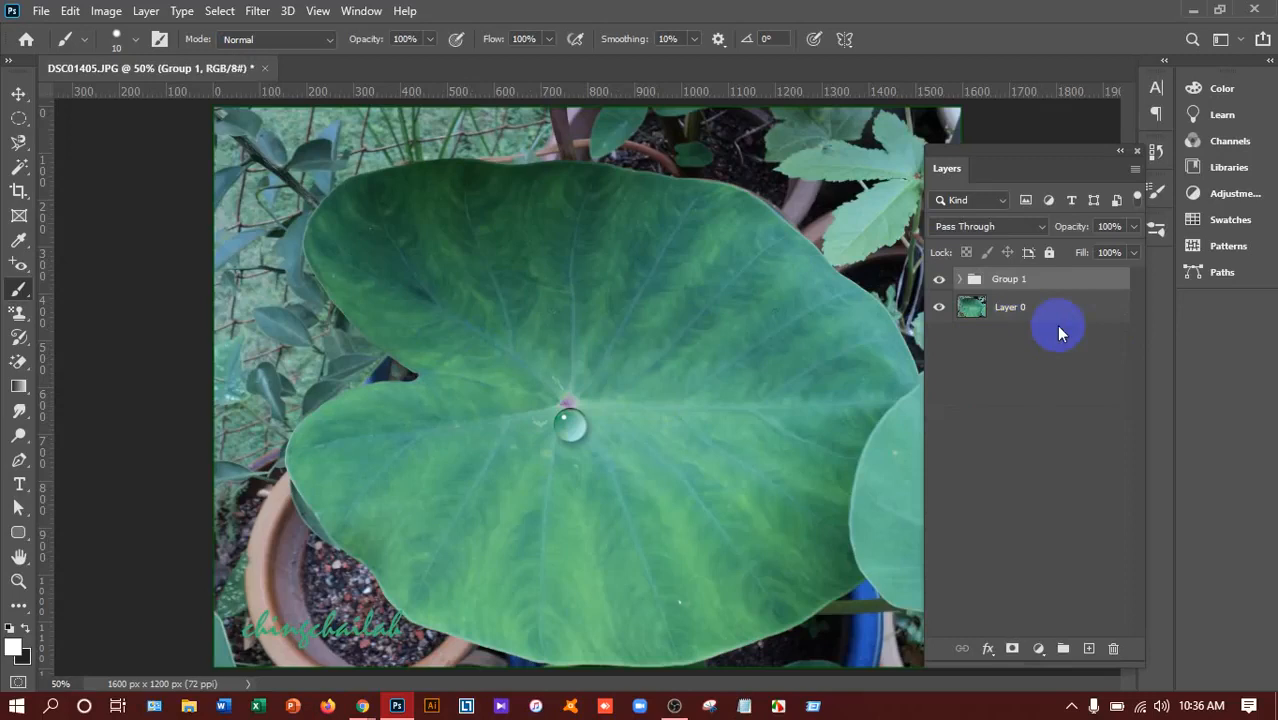
double_click(1022, 283)
type("Waterdrop")
left_click(1061, 340)
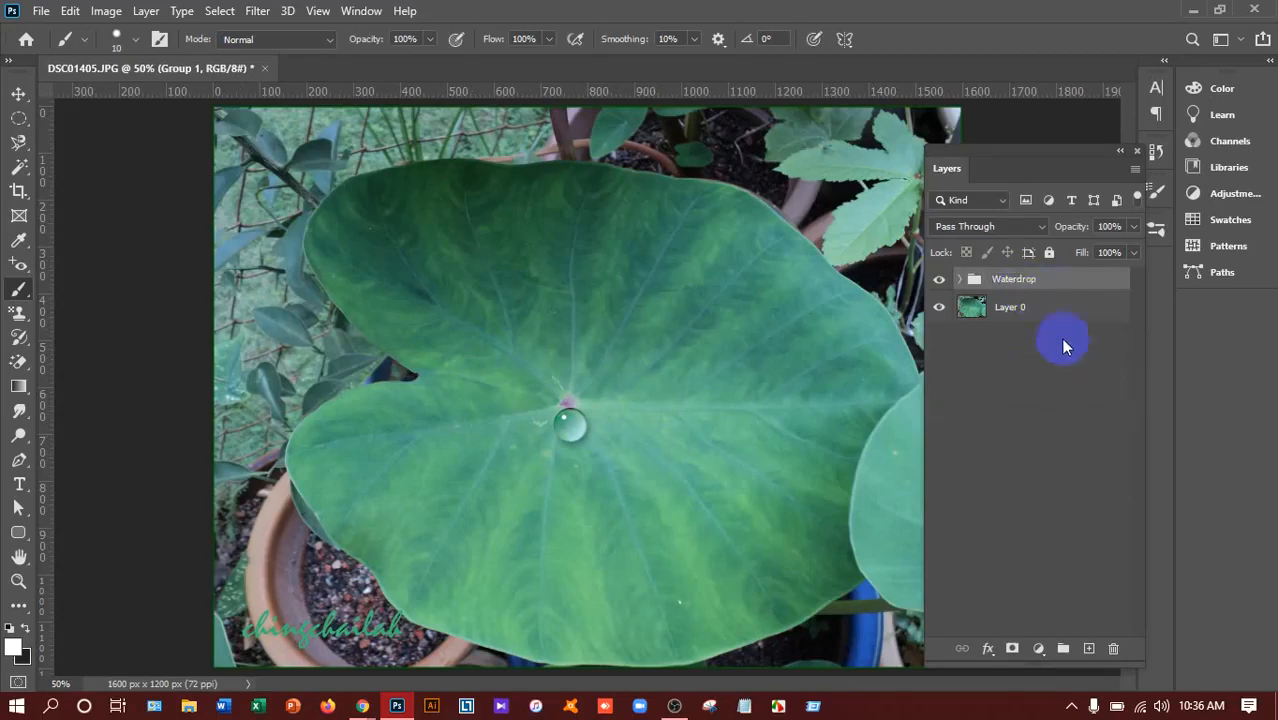
left_click(957, 285)
left_click(959, 280)
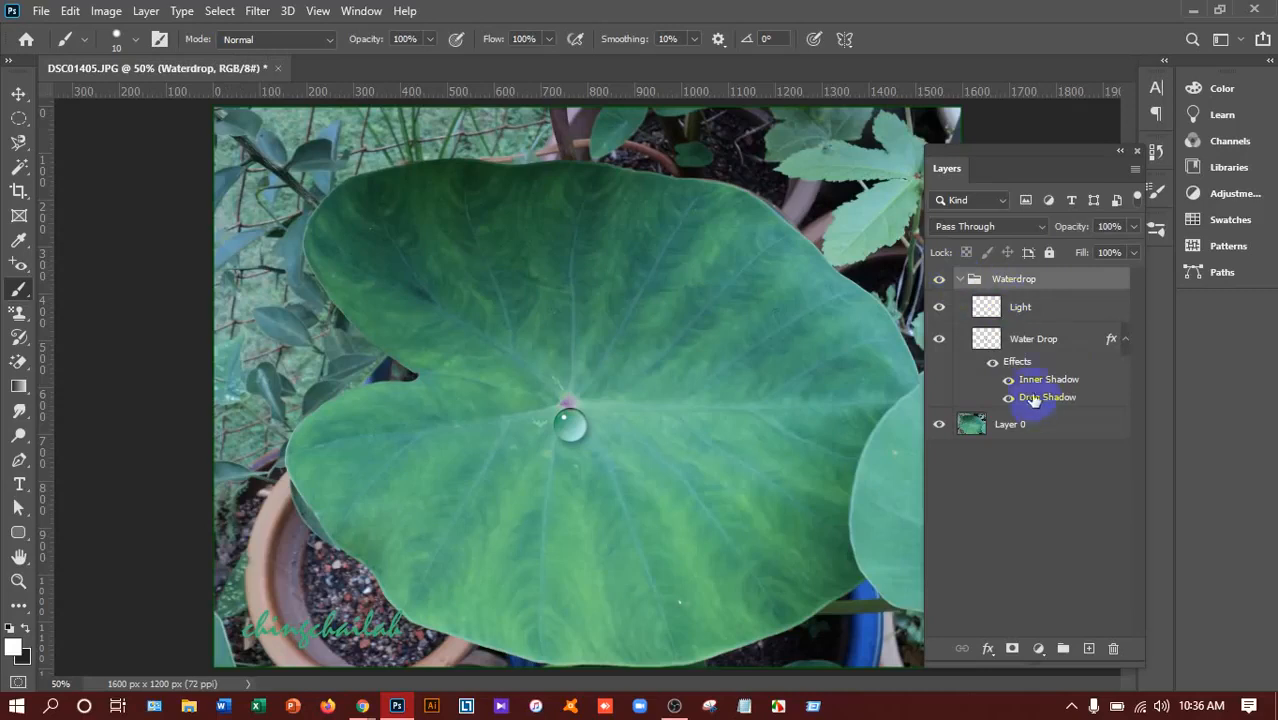
left_click(958, 280)
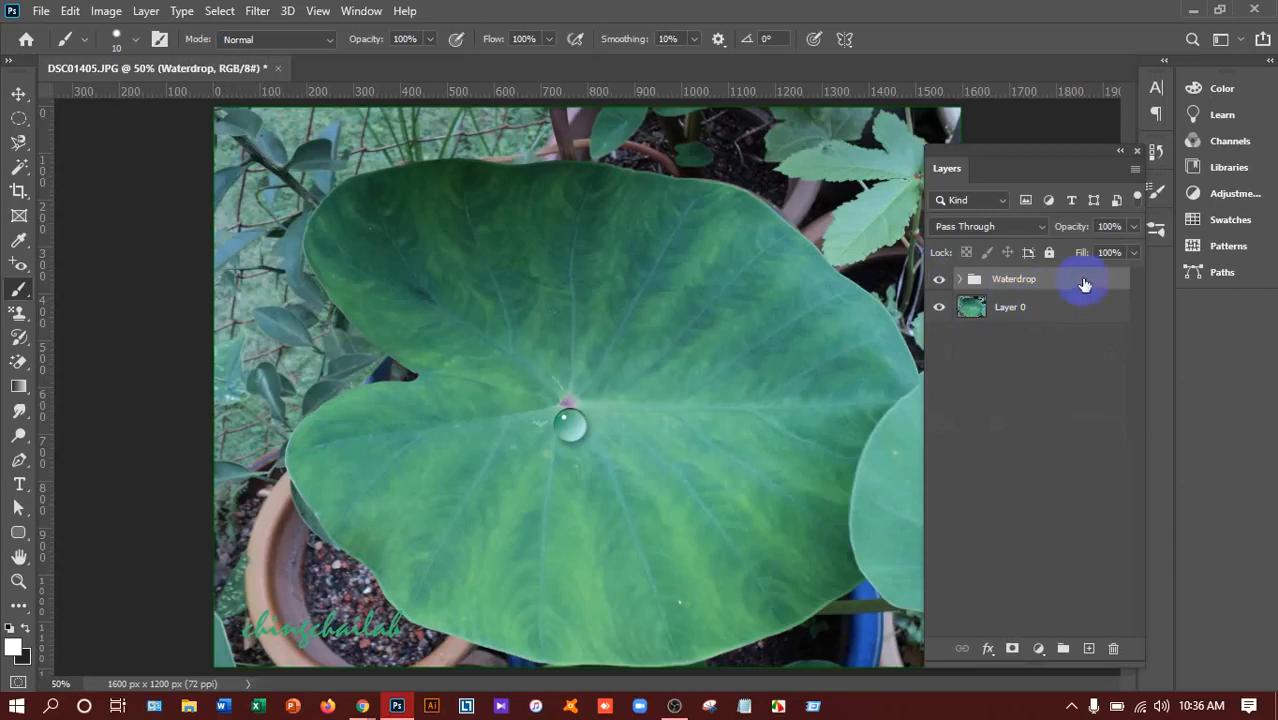
- Duplicate the Waterdrop group, move the copy just above the original drop and scale it up to about 147%
left_click_drag(1085, 285, 1088, 647)
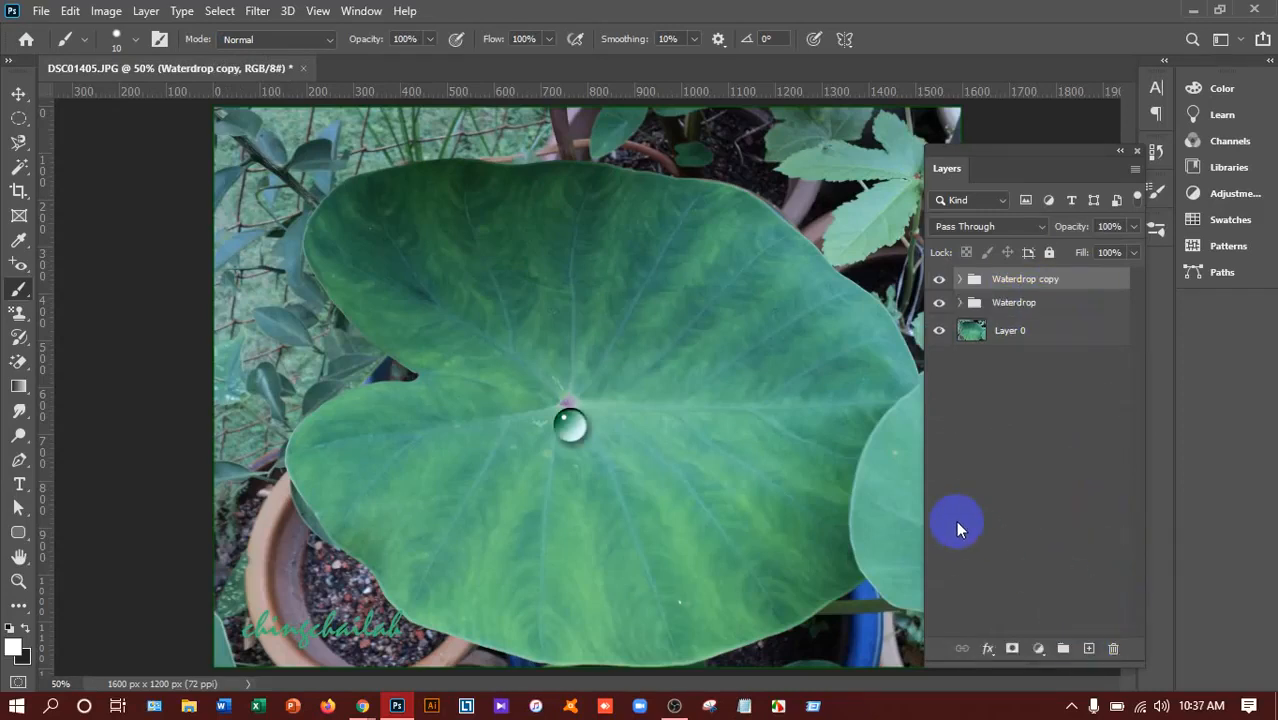
key("ctrl+t")
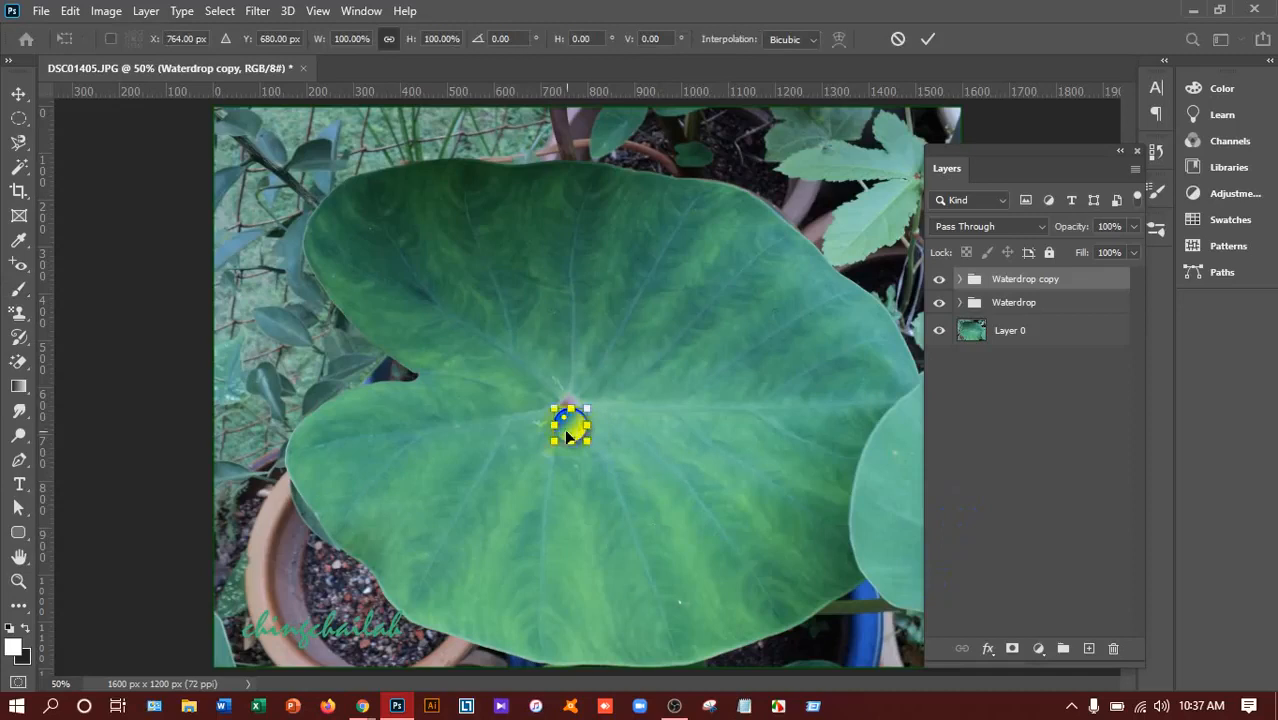
left_click_drag(567, 435, 592, 372)
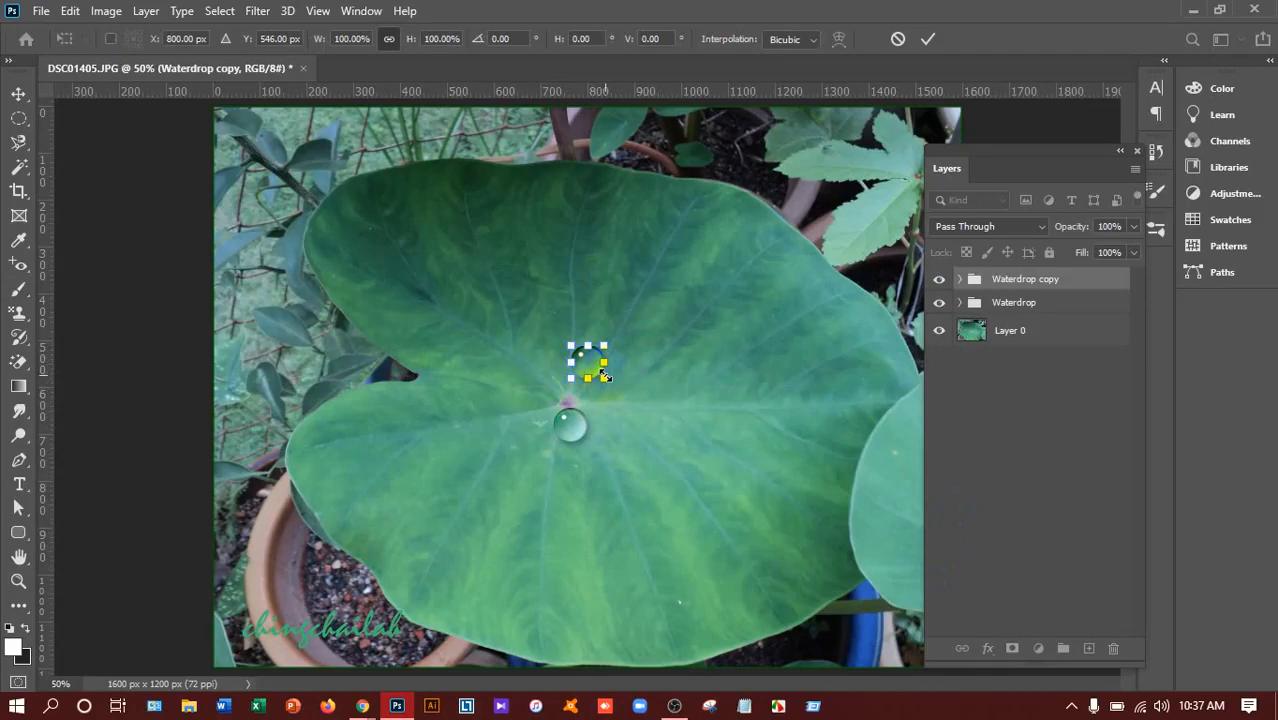
mouse_move(605, 375)
left_mouse_down()
mouse_move(618, 384)
mouse_move(607, 386)
left_mouse_up()
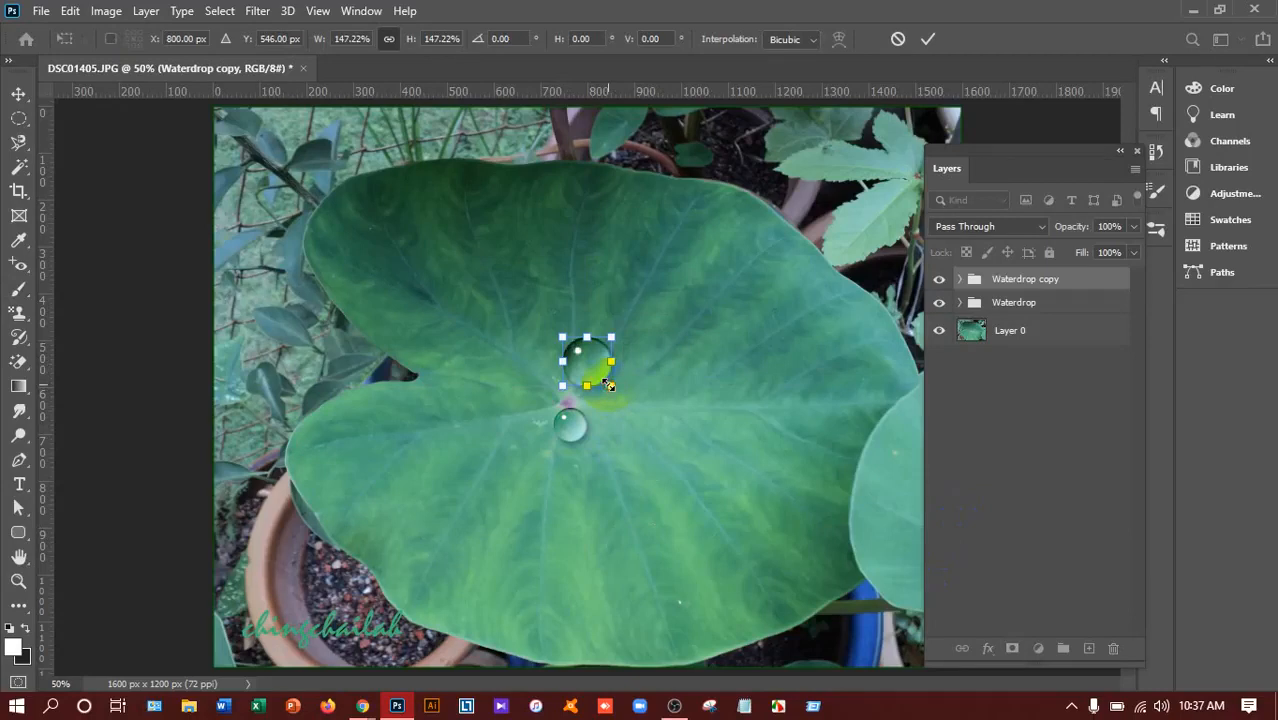
key("b")
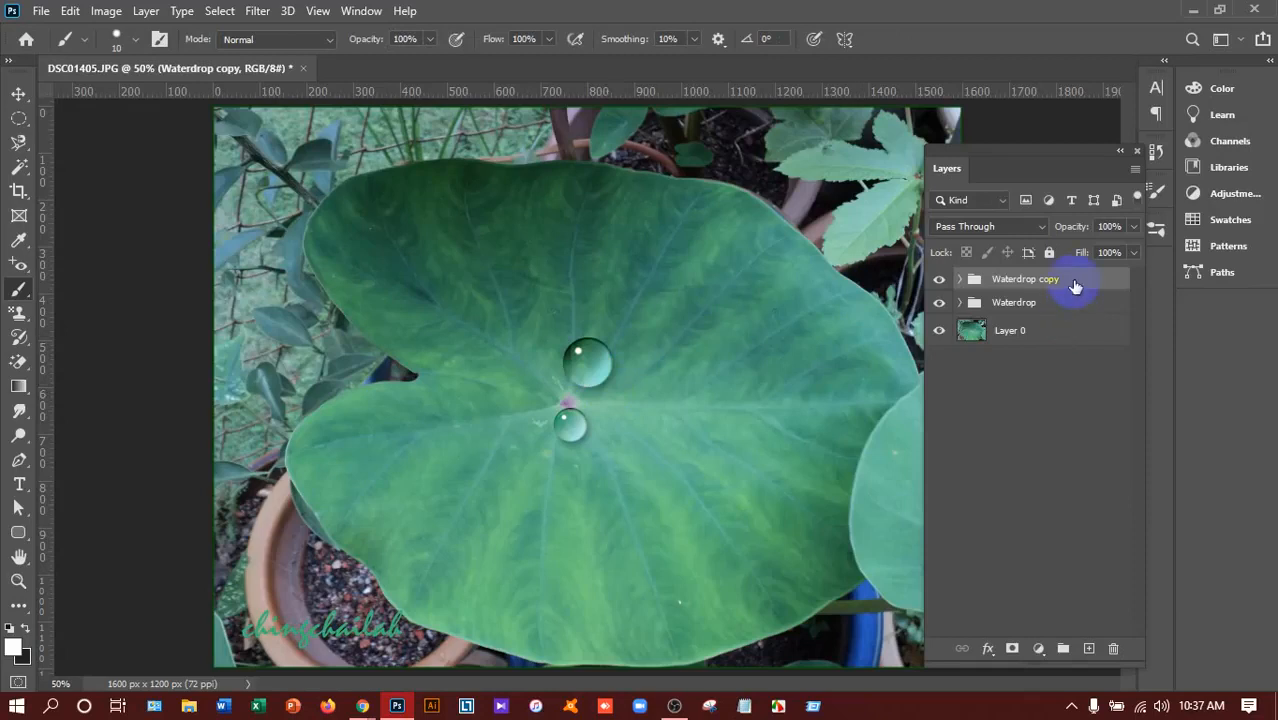
- Duplicate the Waterdrop copy group, move the duplicate between the two drops and scale it down to about 32%
left_click_drag(1073, 281, 1090, 644)
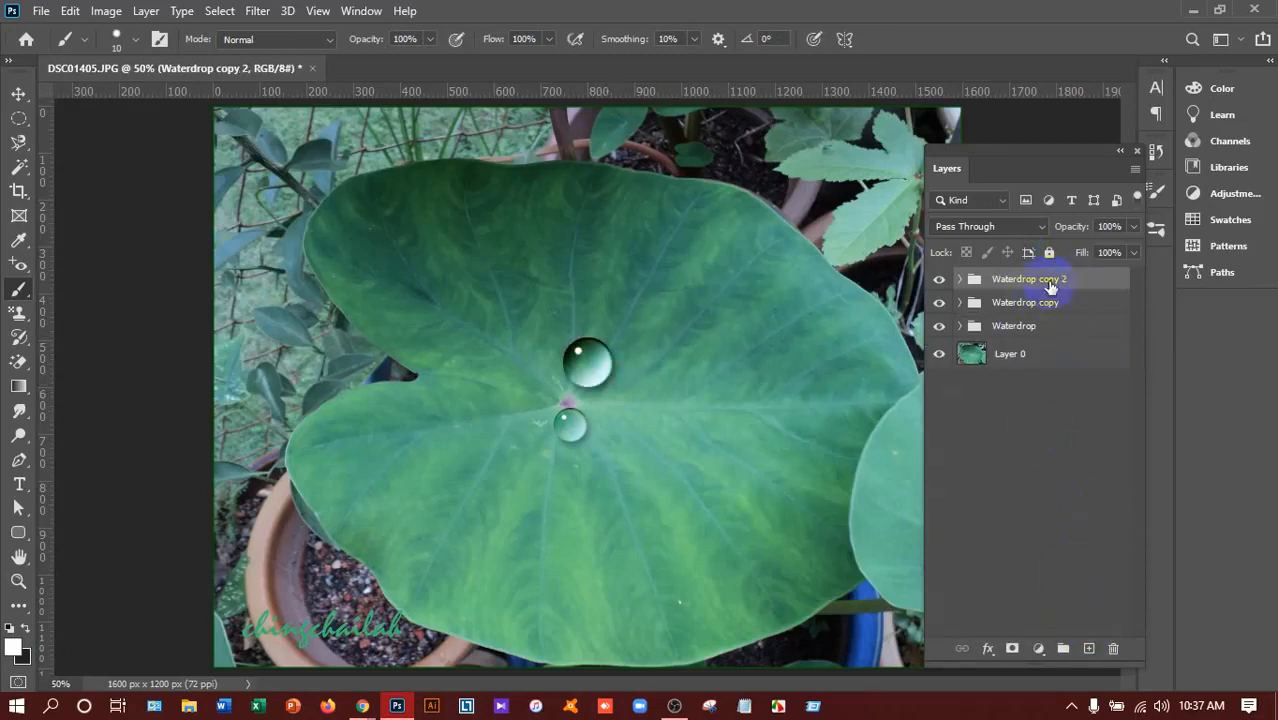
key("ctrl+t")
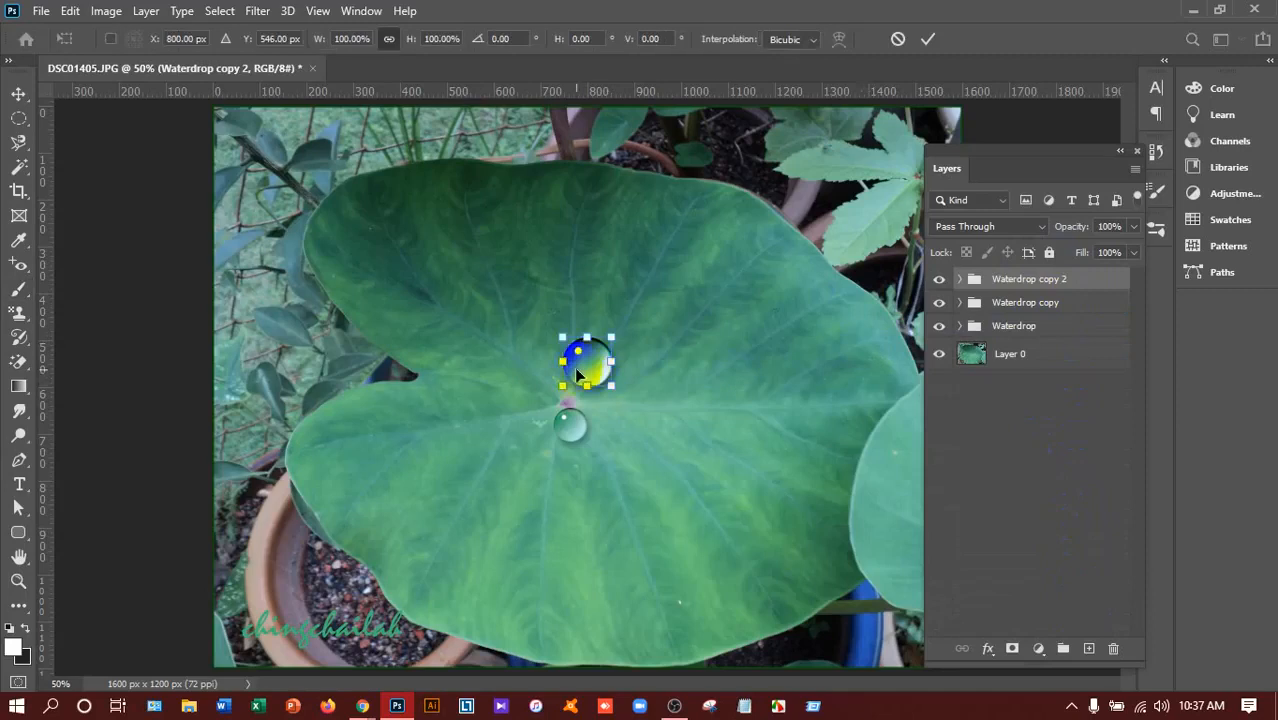
left_click_drag(590, 368, 605, 407)
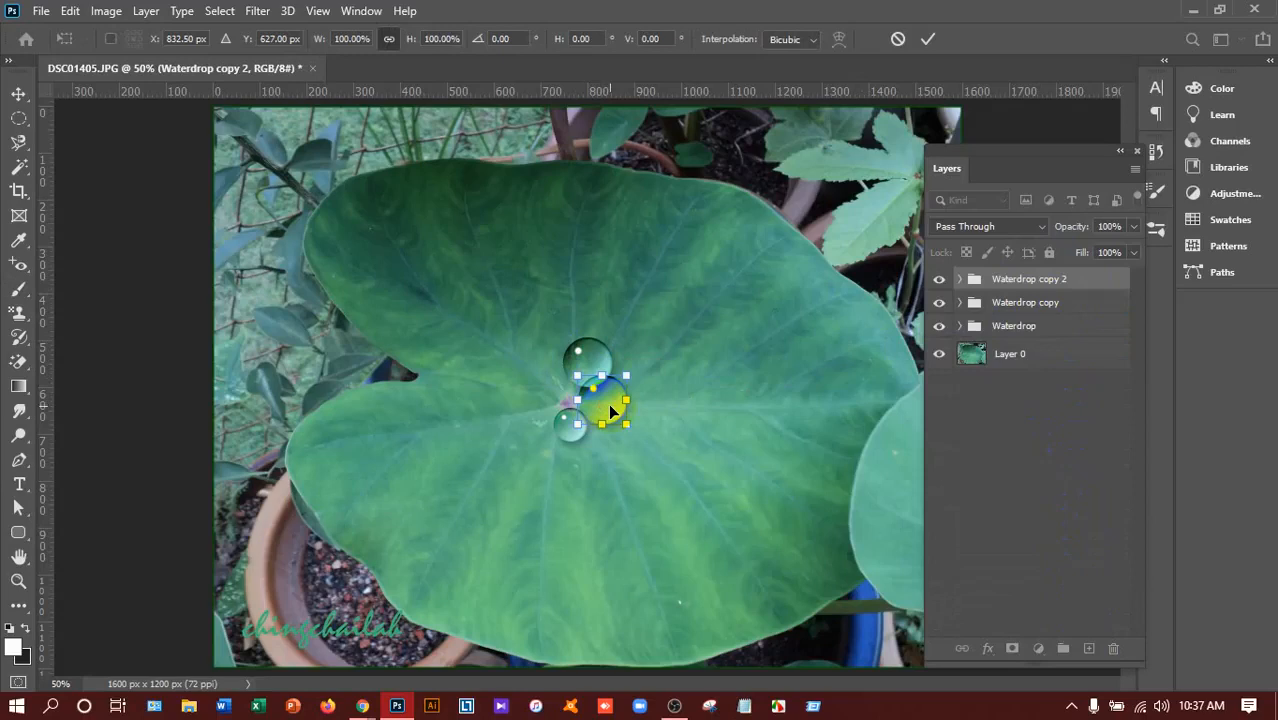
left_click_drag(625, 423, 600, 398)
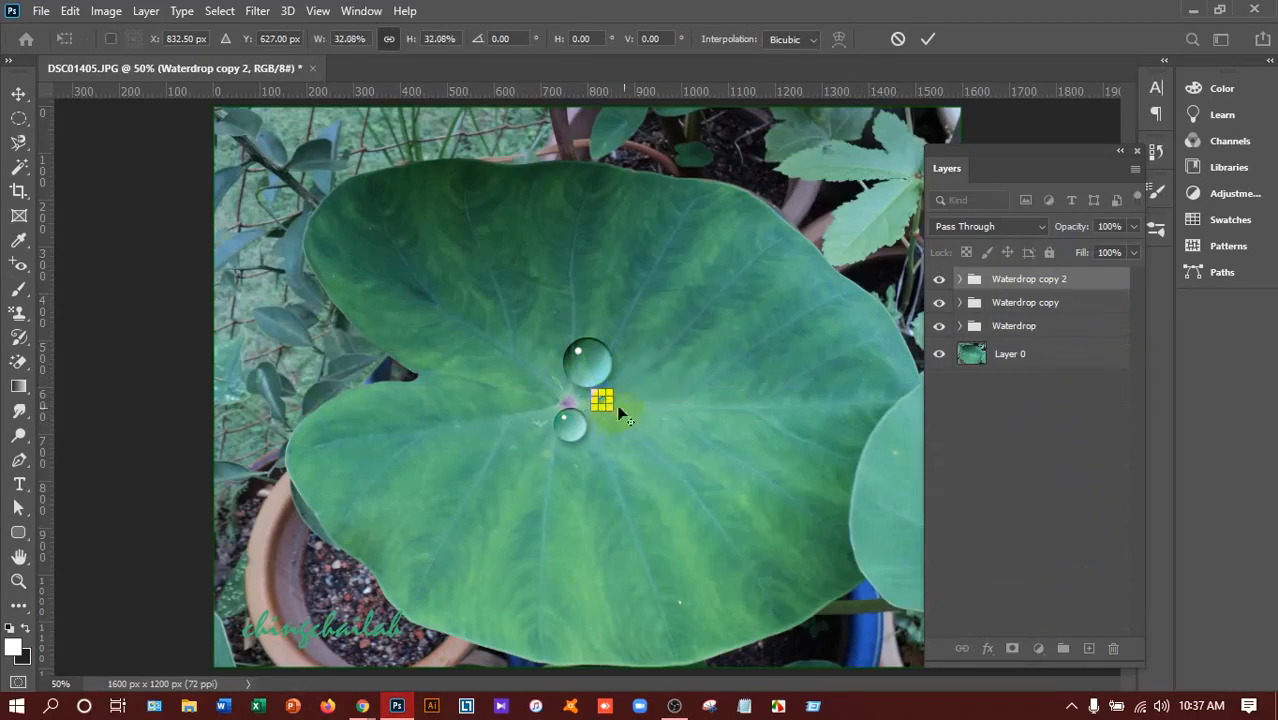
key("Return")
key("b")
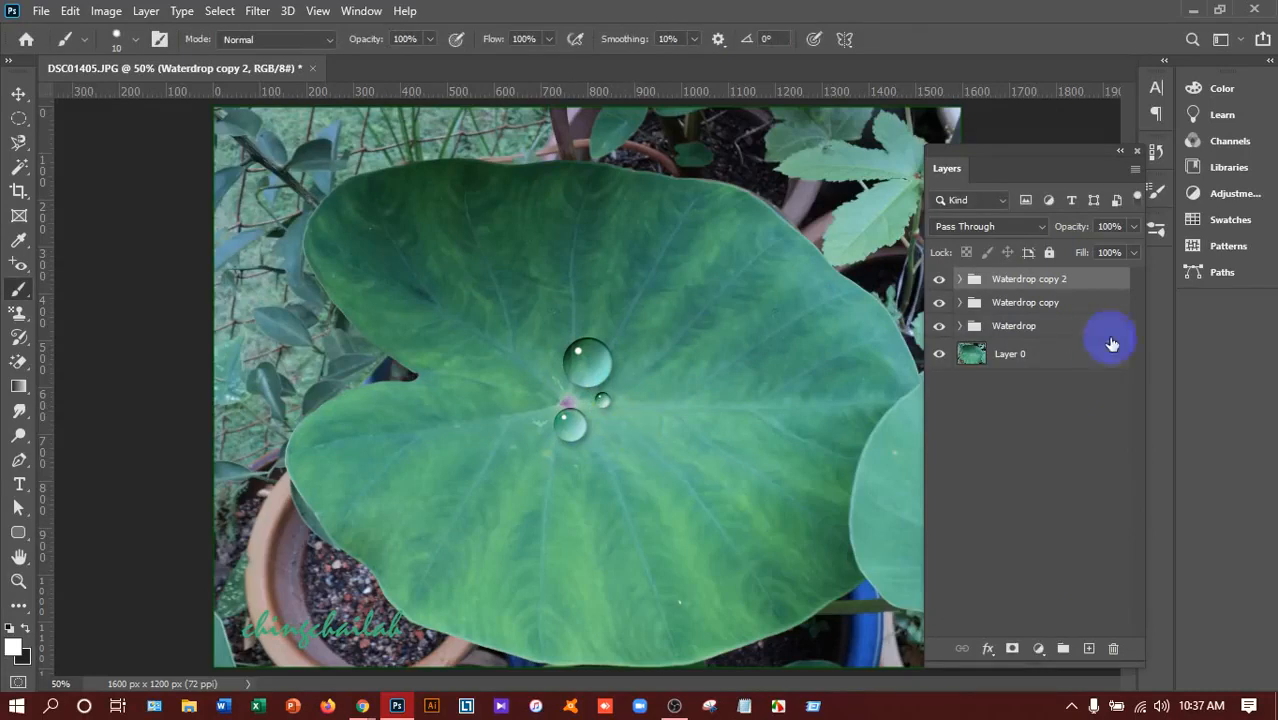
- Duplicate the small drop's group, move the duplicate below and right of it and scale it up to about 271%
left_click_drag(1095, 285, 1090, 648)
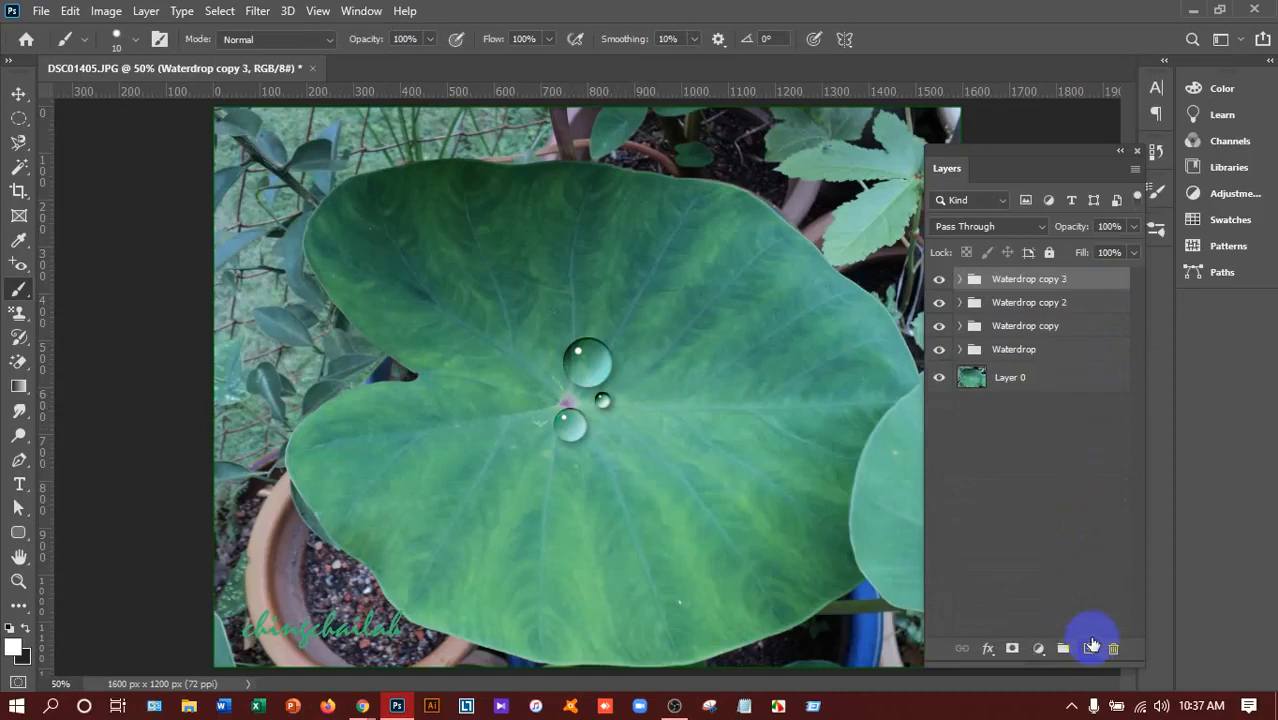
key("ctrl+t")
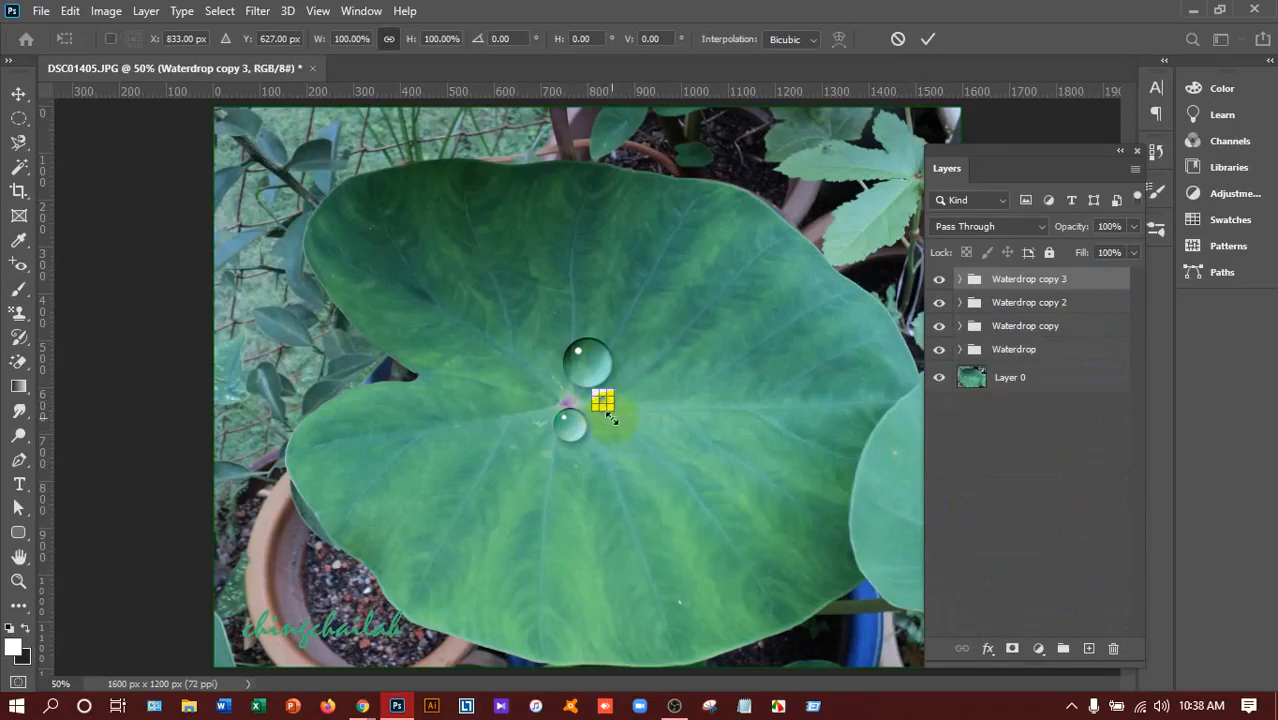
left_click_drag(606, 404, 646, 452)
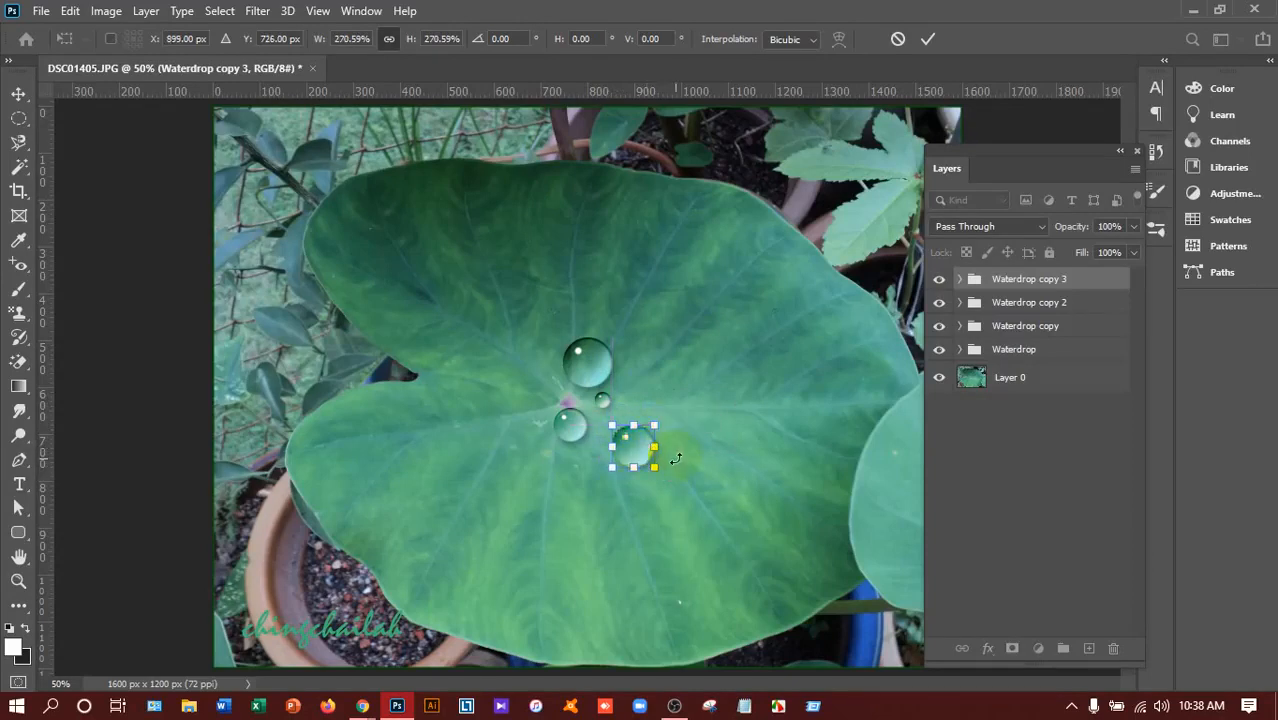
key("Return")
key("b")
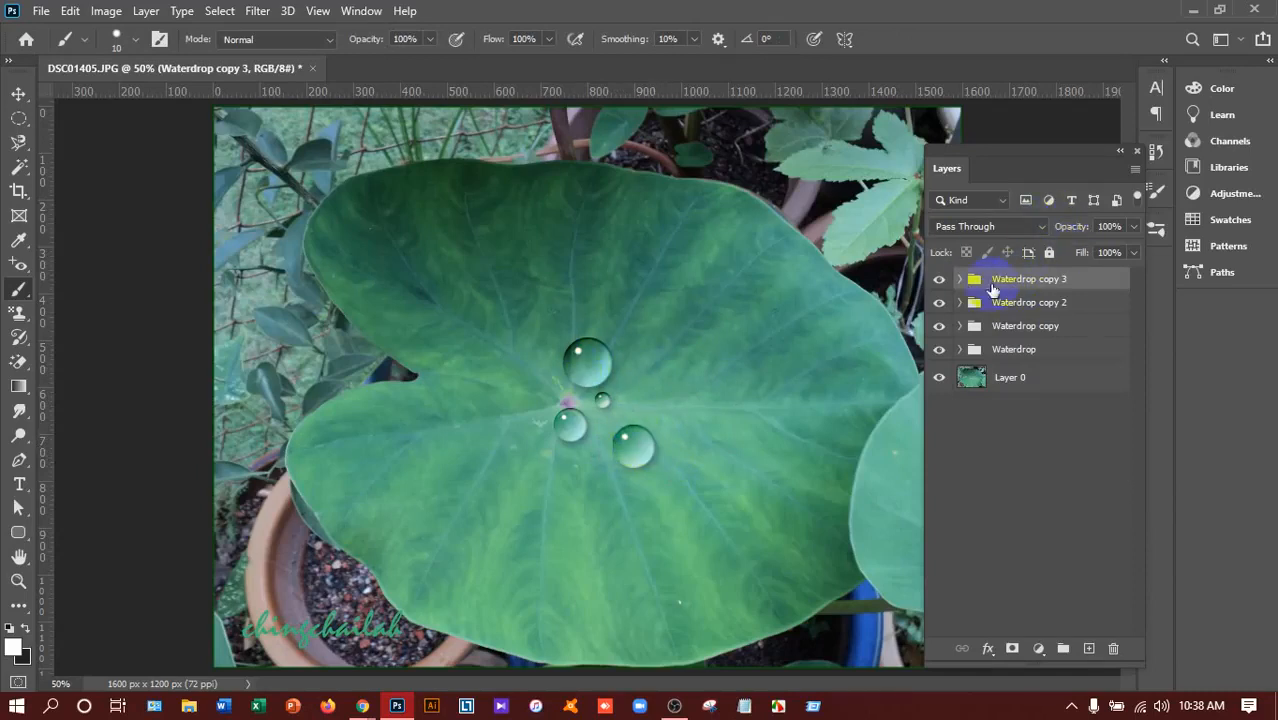
- Start the Liquify filter on the Water Drop layer inside the Waterdrop copy 3 group and set the brush size to 90
left_click(960, 281)
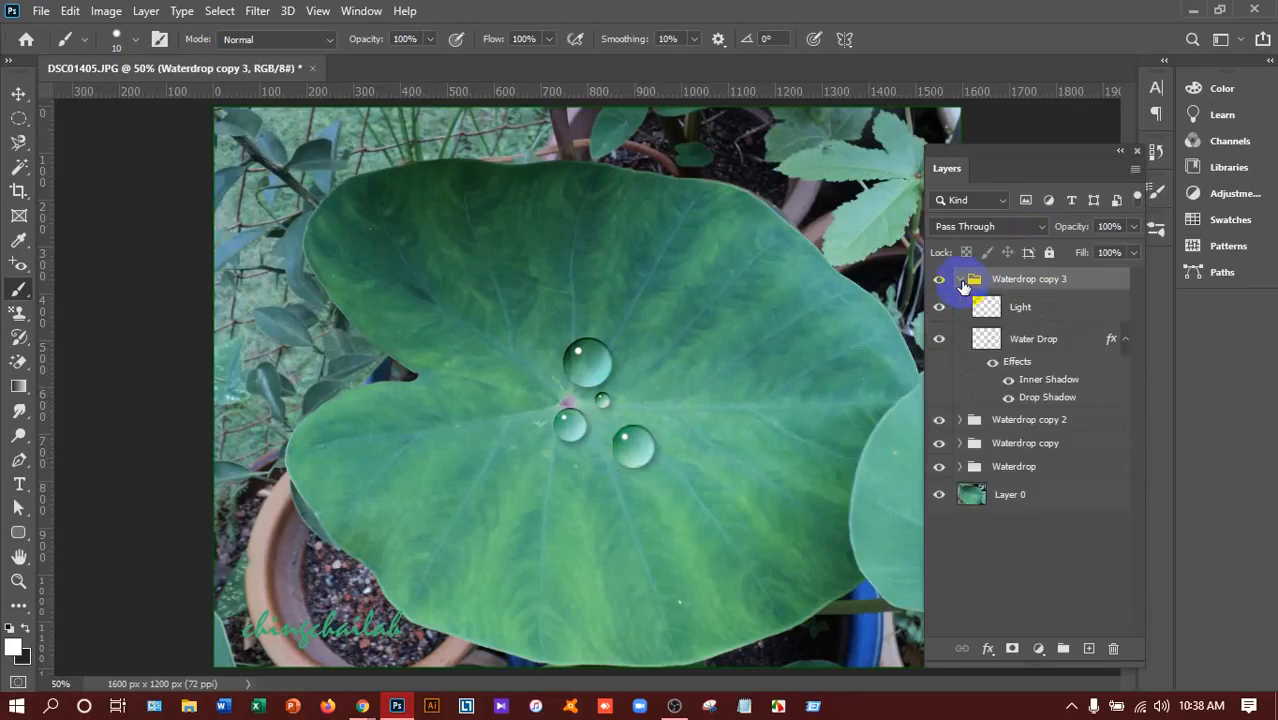
left_click(1022, 346)
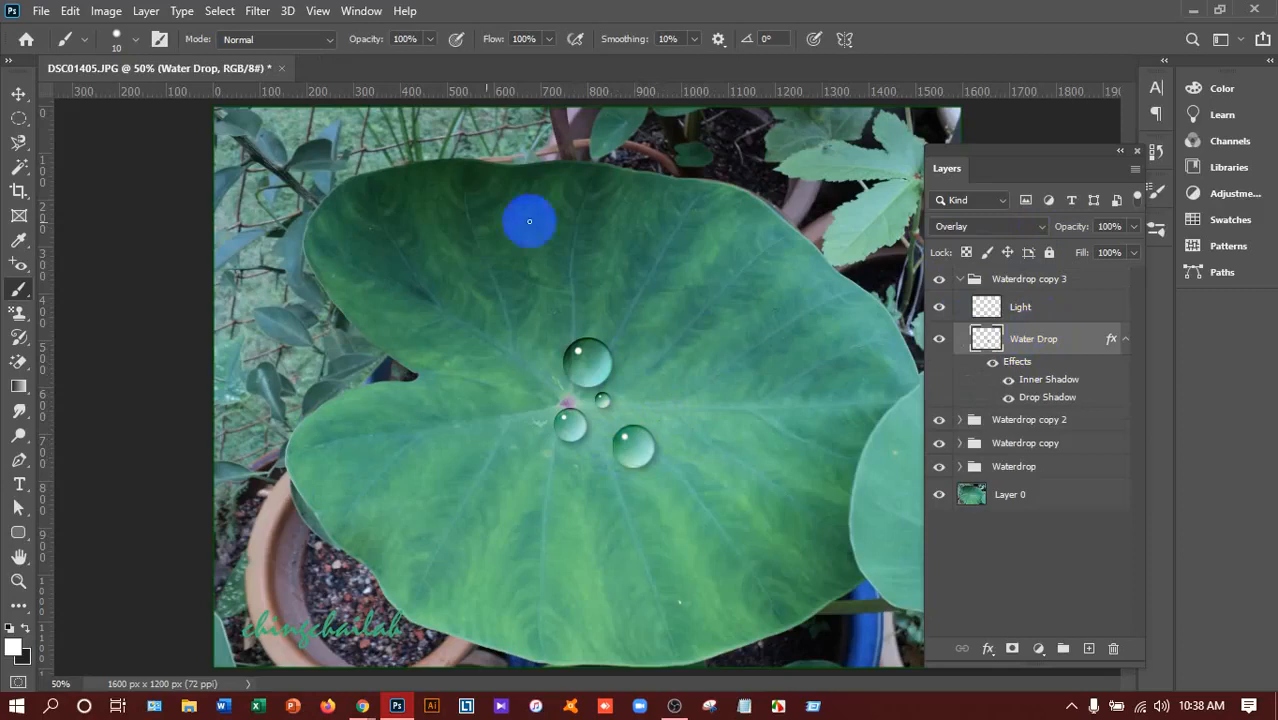
left_click(257, 11)
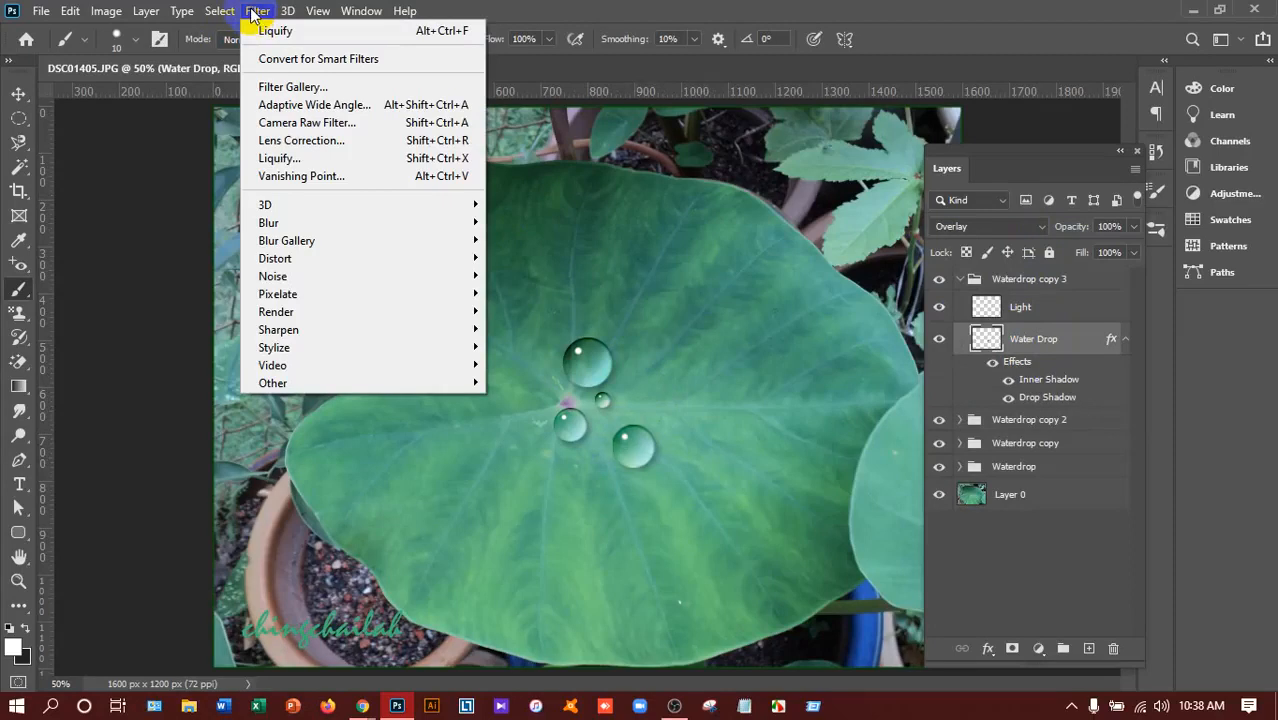
left_click(298, 157)
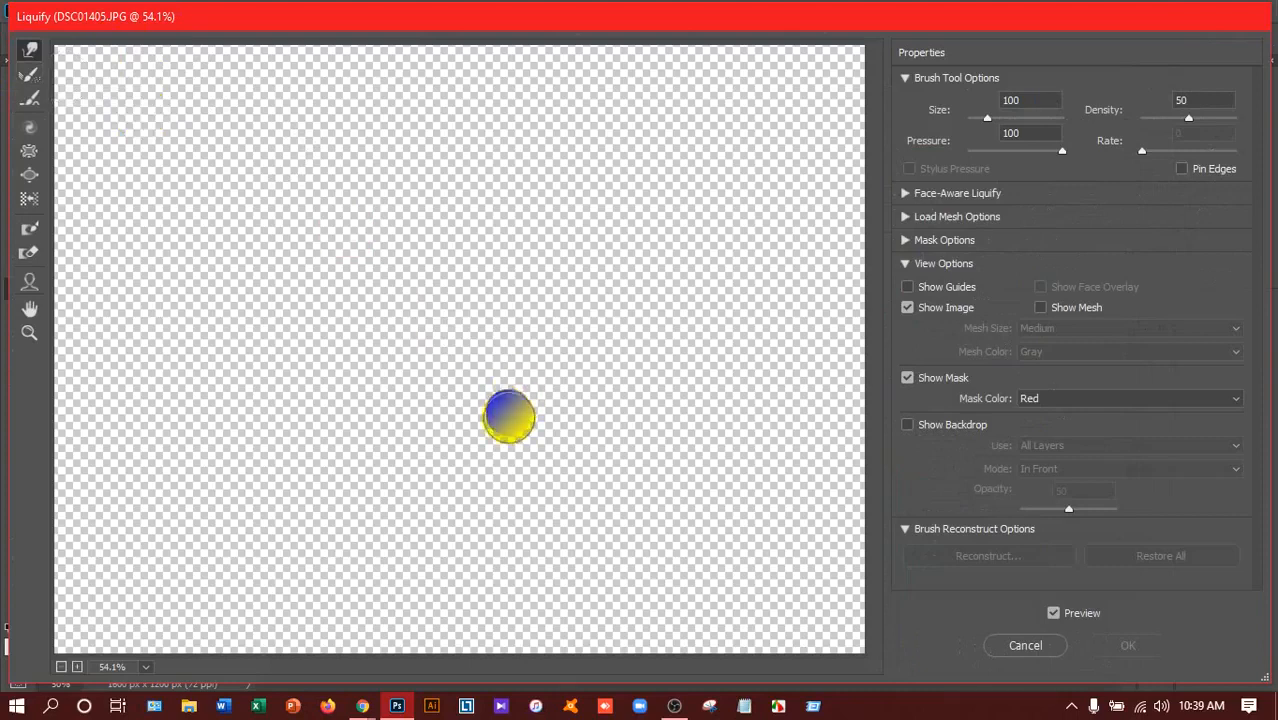
key("bracketleft")
key("bracketleft")
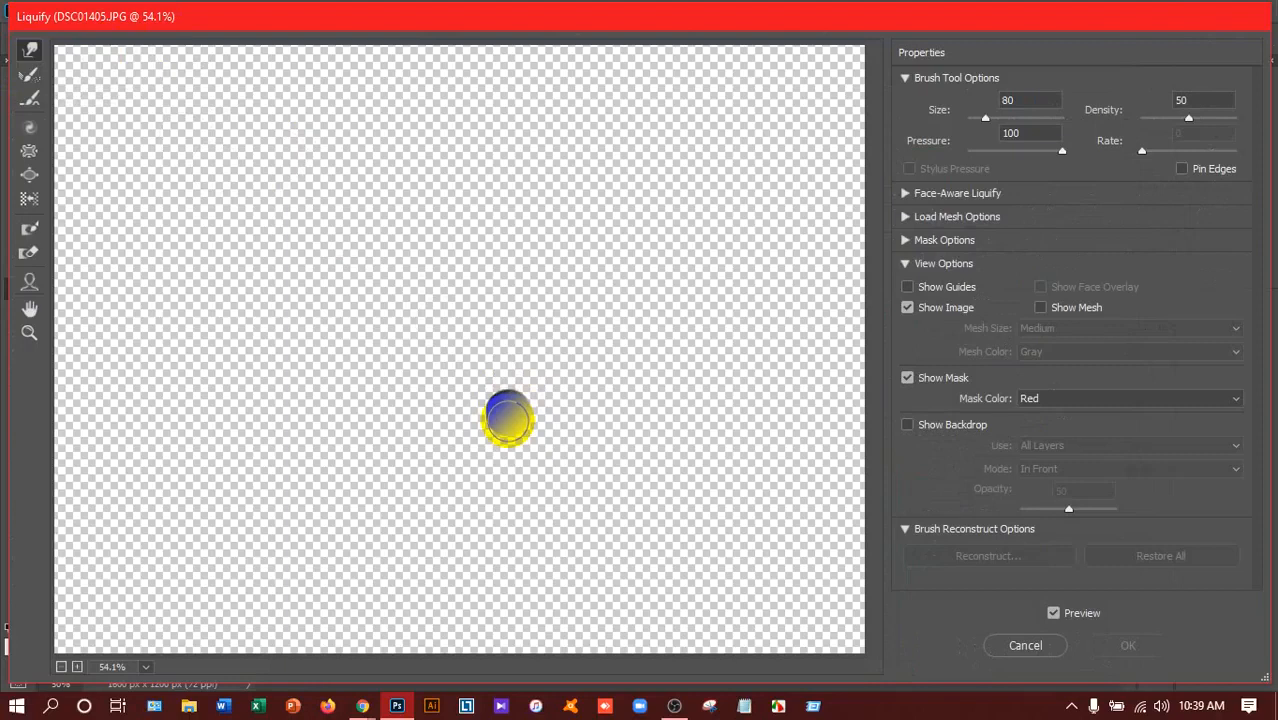
key("bracketright")
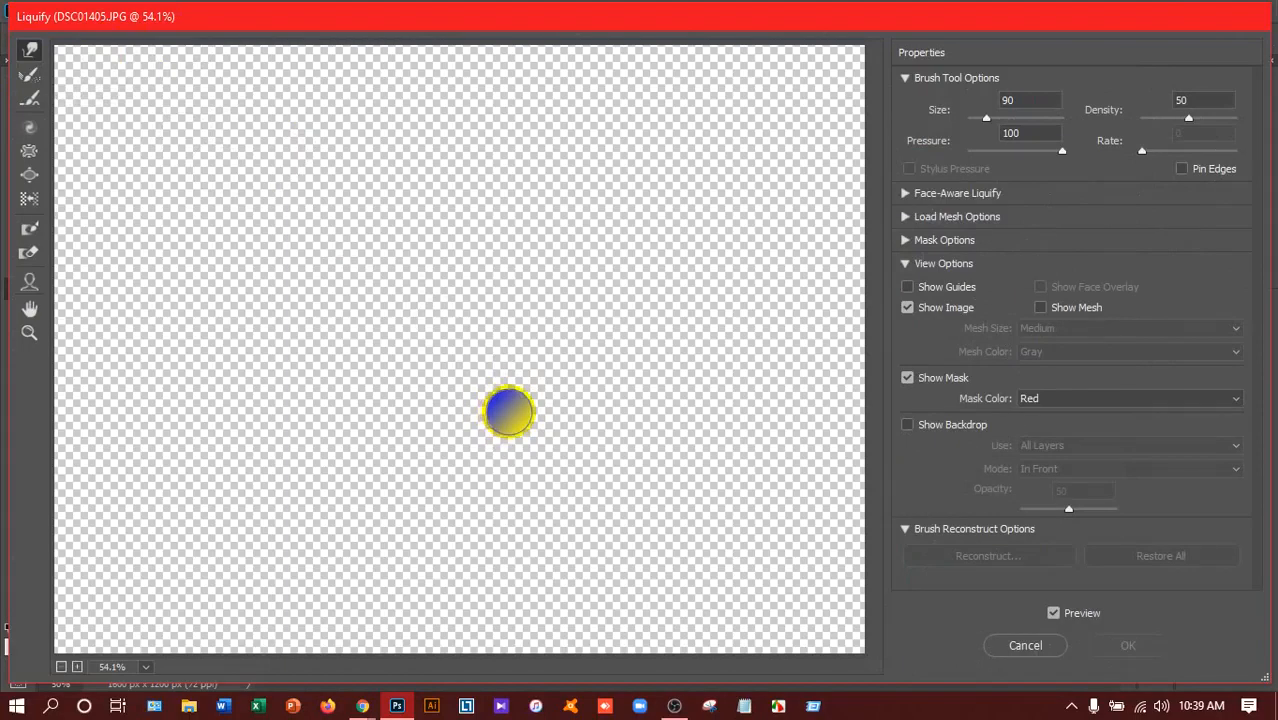
left_click(508, 412)
left_click_drag(508, 412, 538, 345)
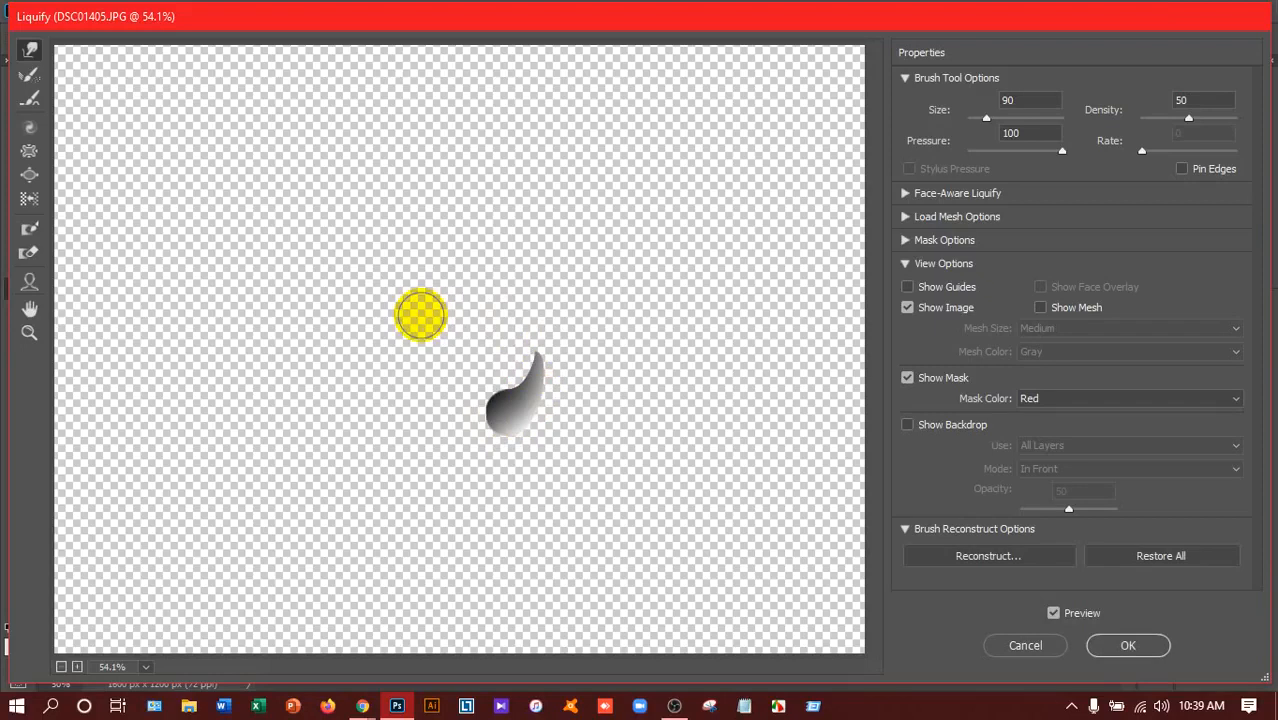
key("ctrl+alt+z")
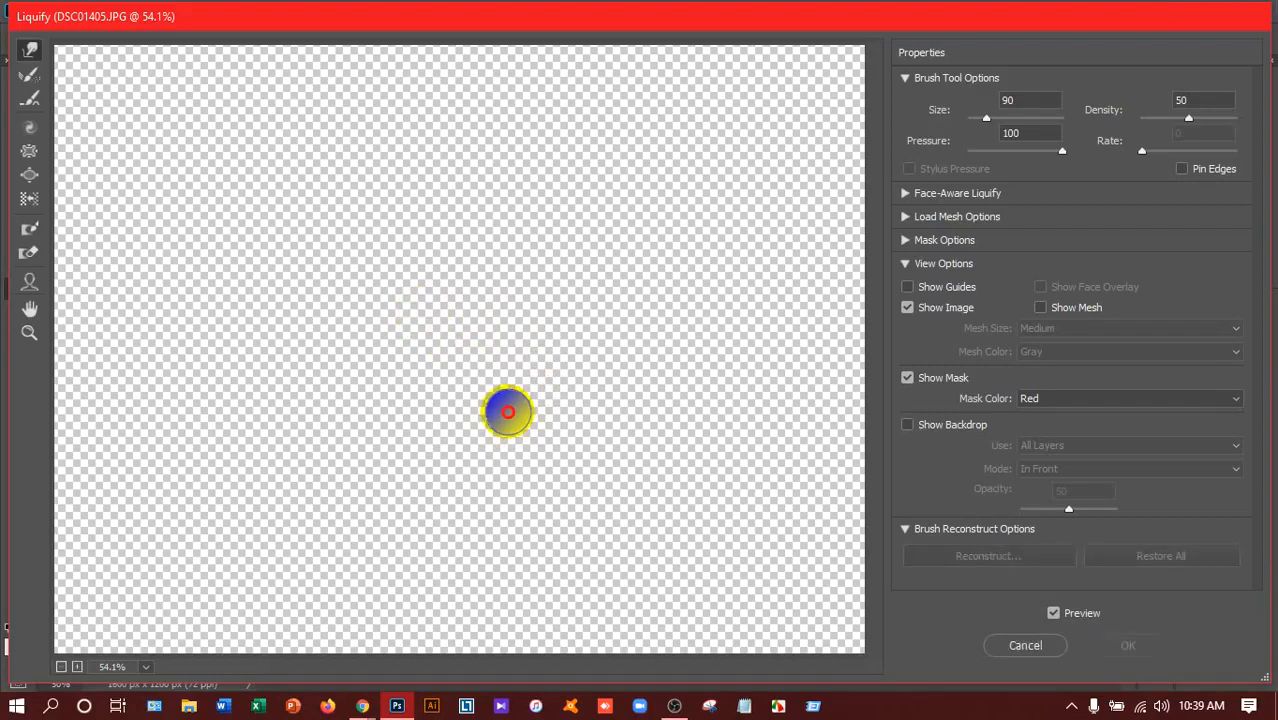
- Push the round drop up and to the left into a teardrop with a curved tail and apply the Liquify filter
mouse_move(508, 412)
left_mouse_down()
mouse_move(515, 373)
mouse_move(474, 337)
left_mouse_up()
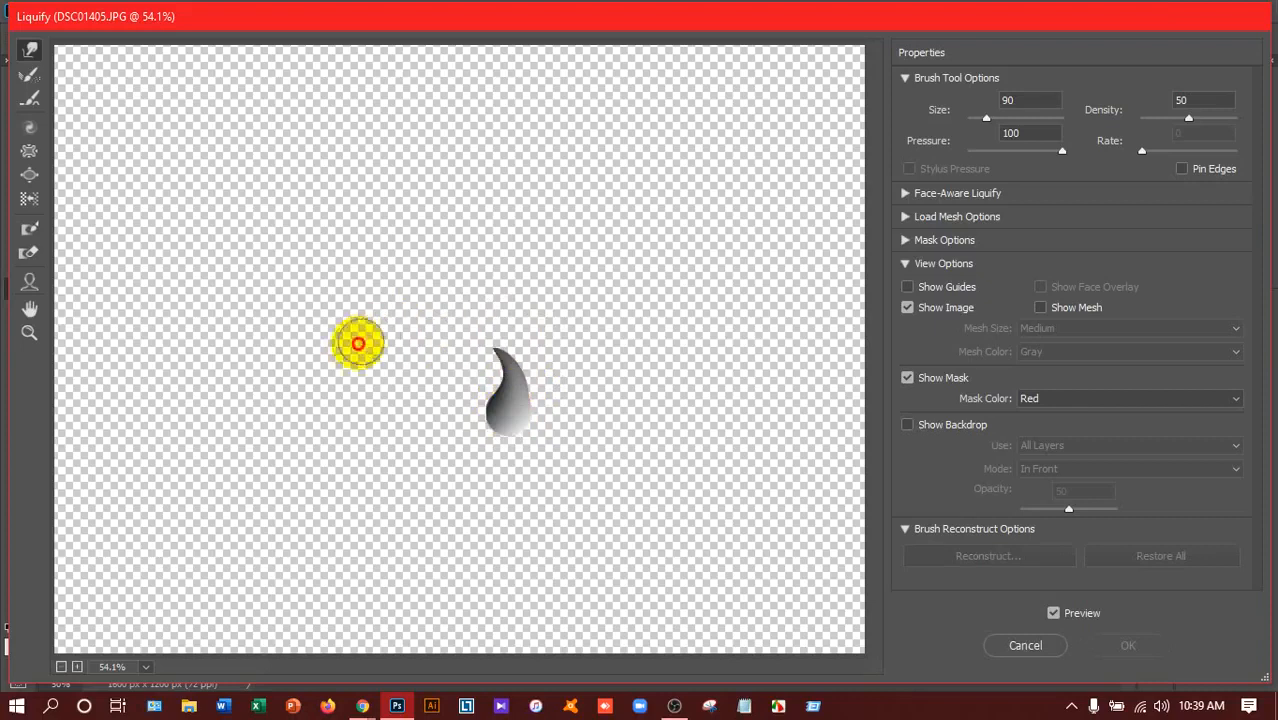
left_click_drag(358, 343, 351, 345)
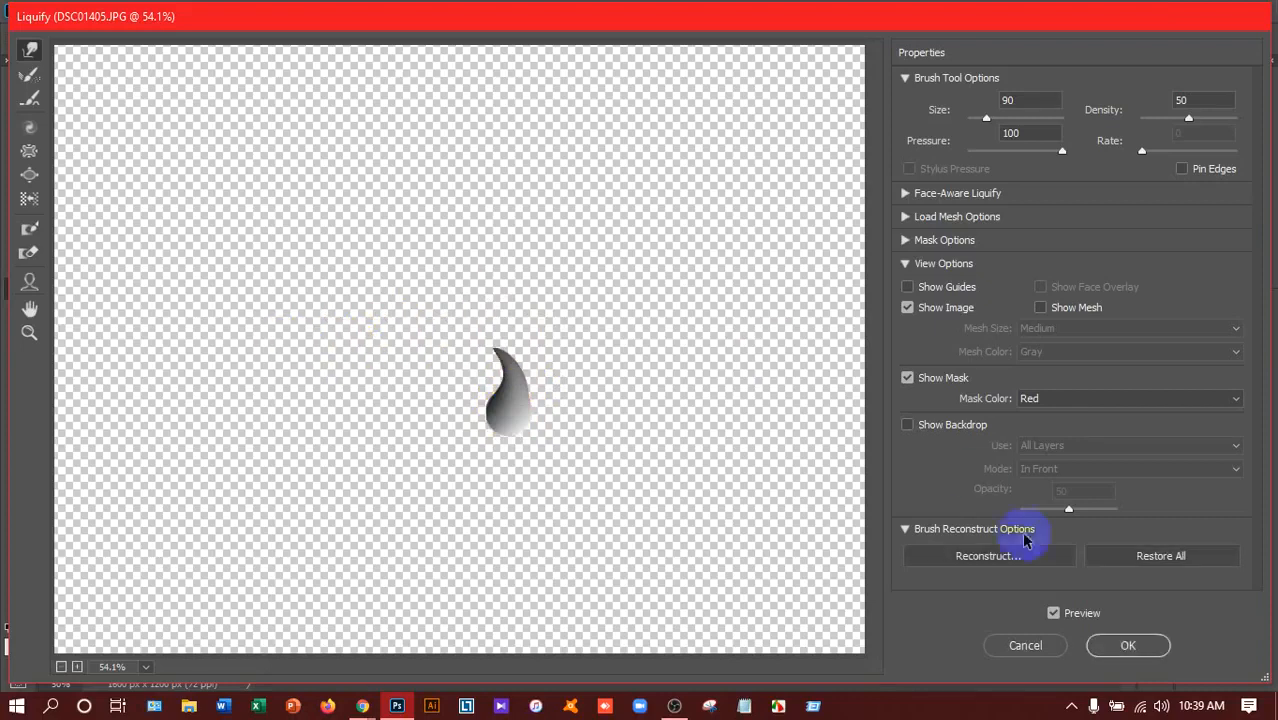
left_click(1126, 645)
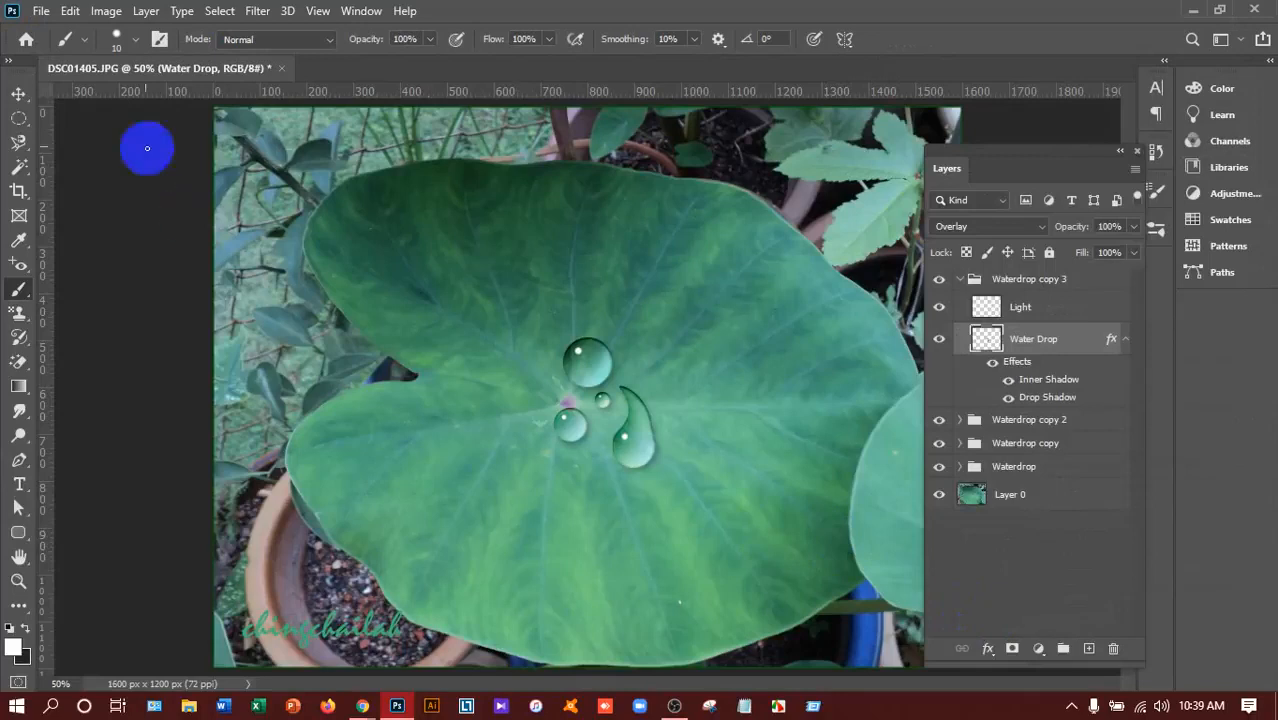
- Move the teardrop-shaped Water Drop layer slightly down and to the right on the leaf
left_click(18, 93)
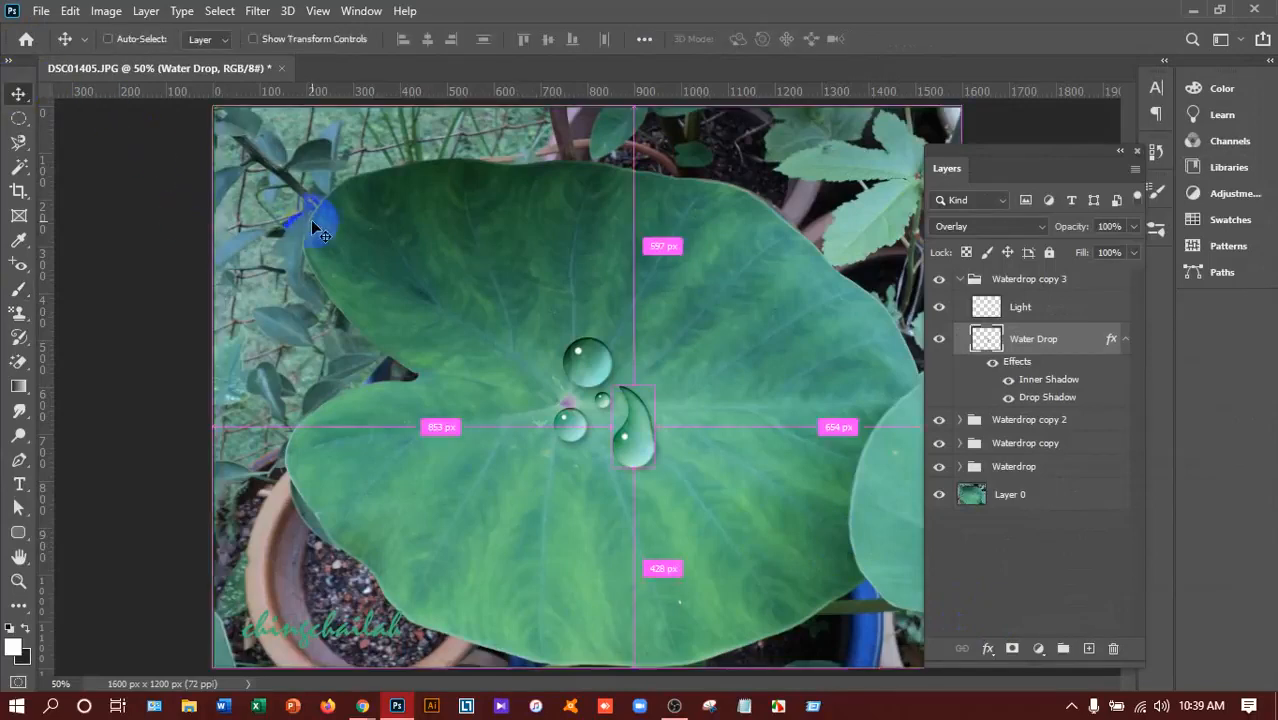
key("ctrl+t")
left_click_drag(643, 446, 674, 456)
key("Return")
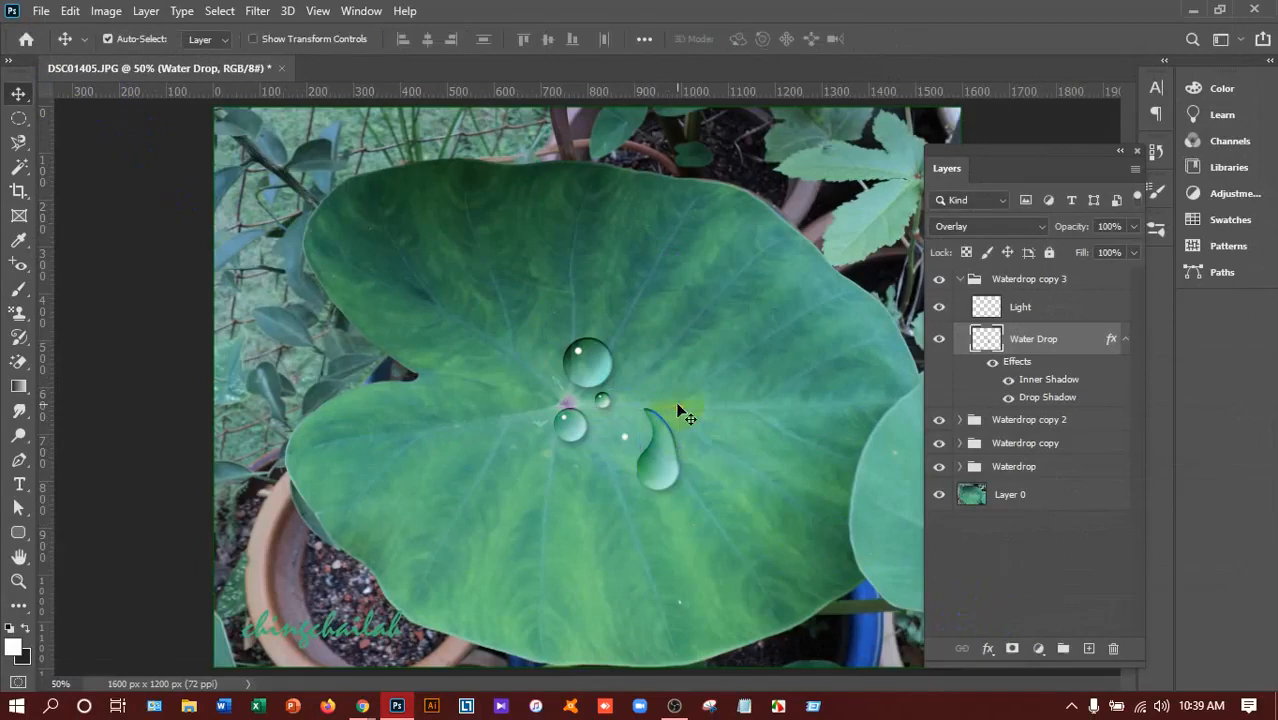